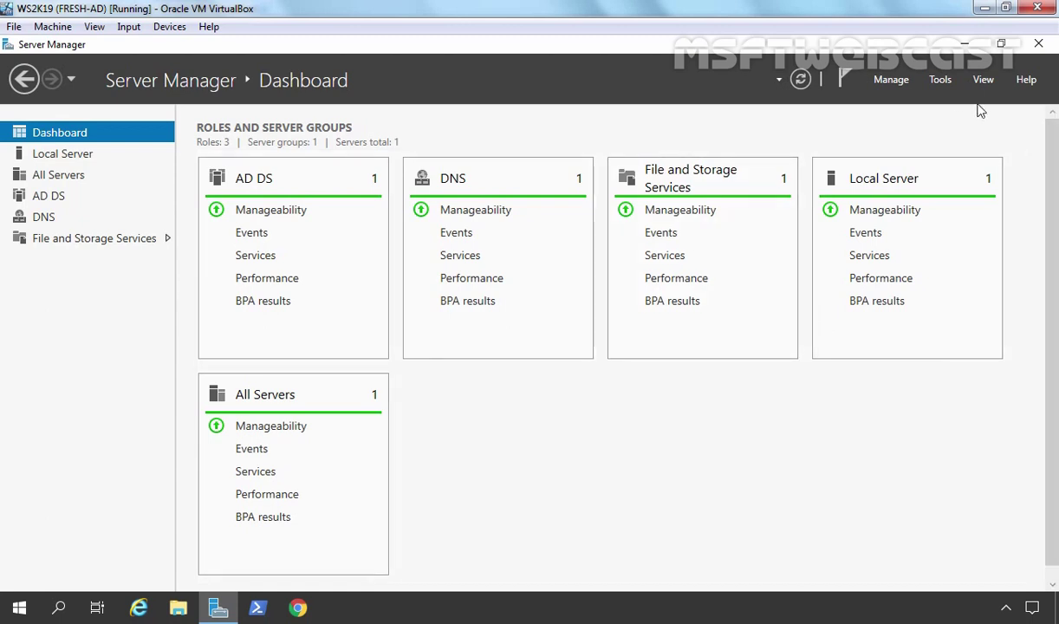
# Step: Launch Active Directory Users and Computers and show the MUMBAI\HR unit of mylab.local
pyautogui.click(943, 83)
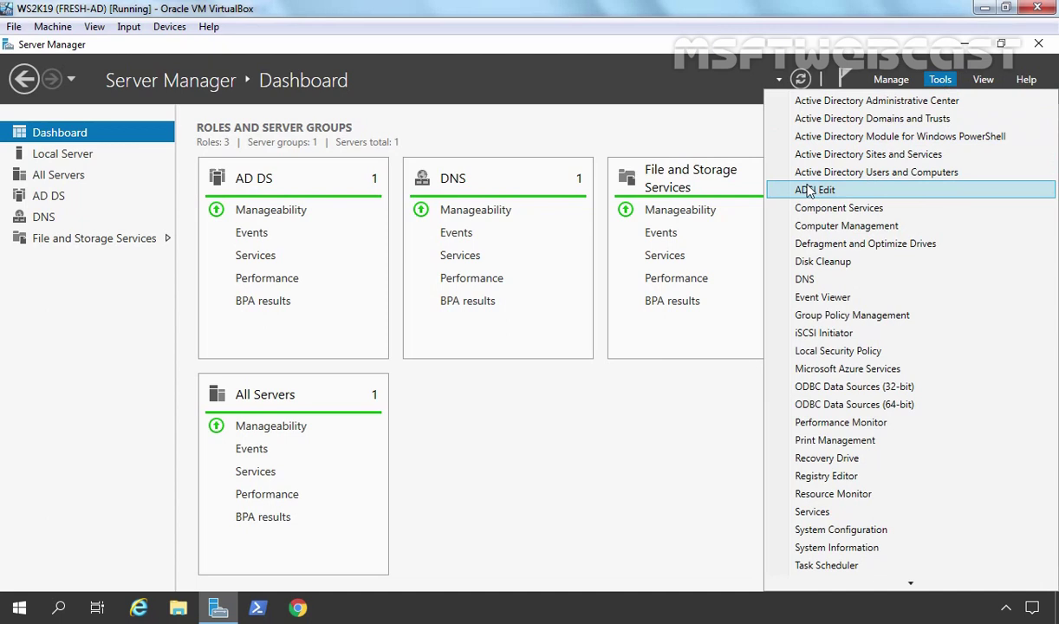
pyautogui.click(909, 175)
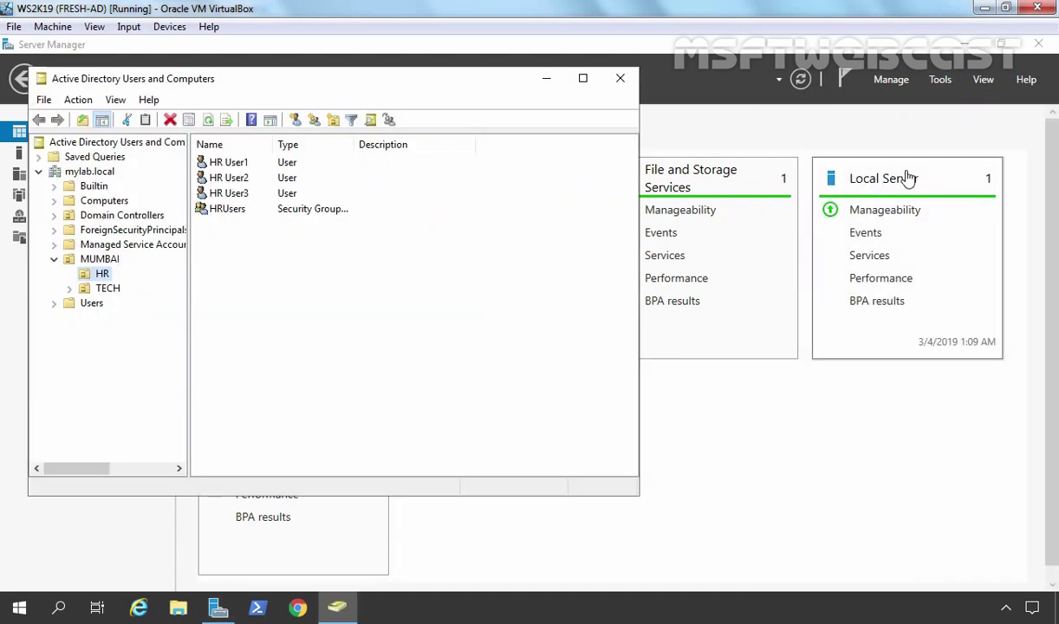
pyautogui.click(101, 277)
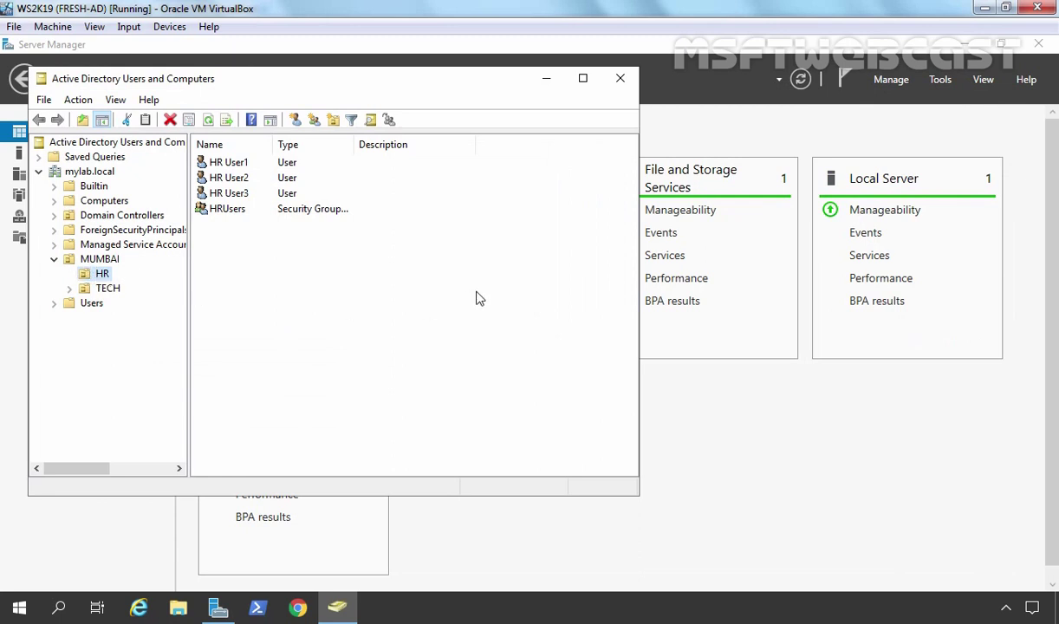
# Step: Select HR User1, HR User2, HR User3 and the HRUsers group, then bring up HRUsers' actions
pyautogui.moveTo(522, 225); pyautogui.dragTo(237, 156)
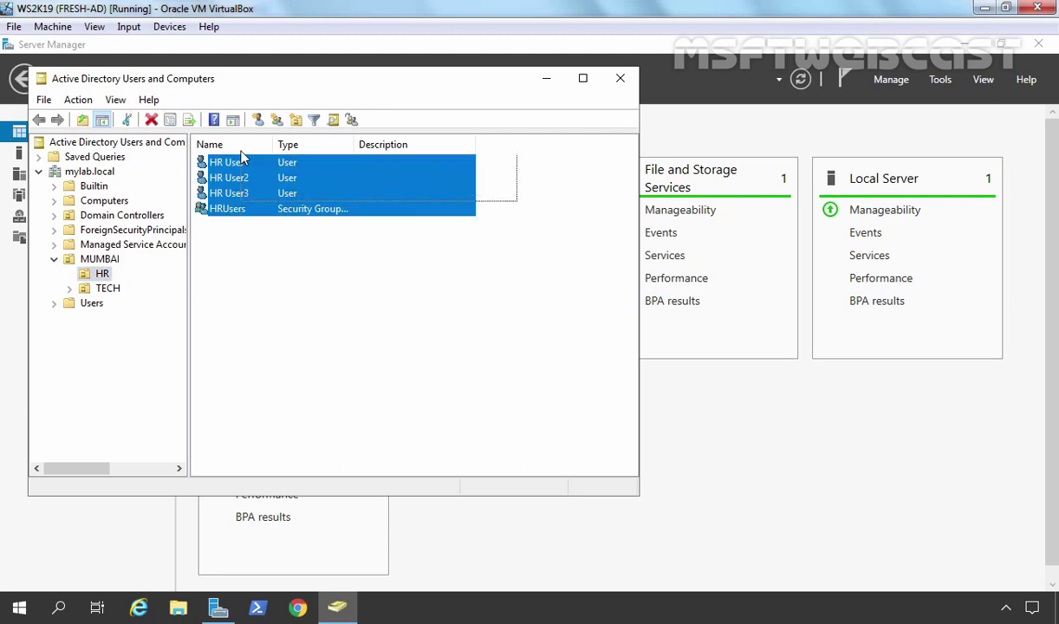
pyautogui.click(230, 162)
pyautogui.click(231, 178)
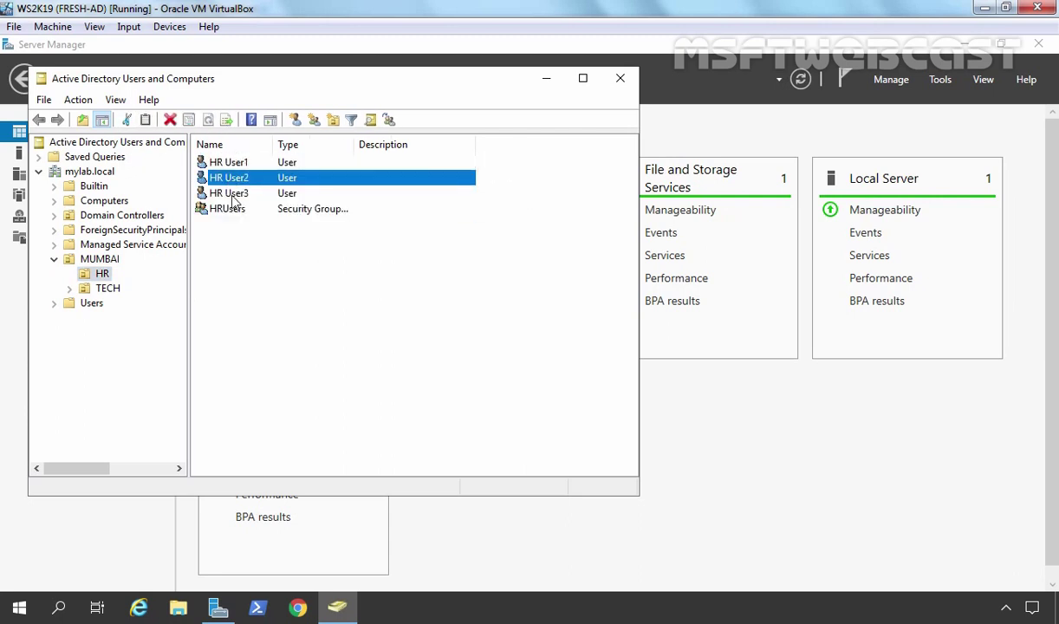
pyautogui.click(233, 194)
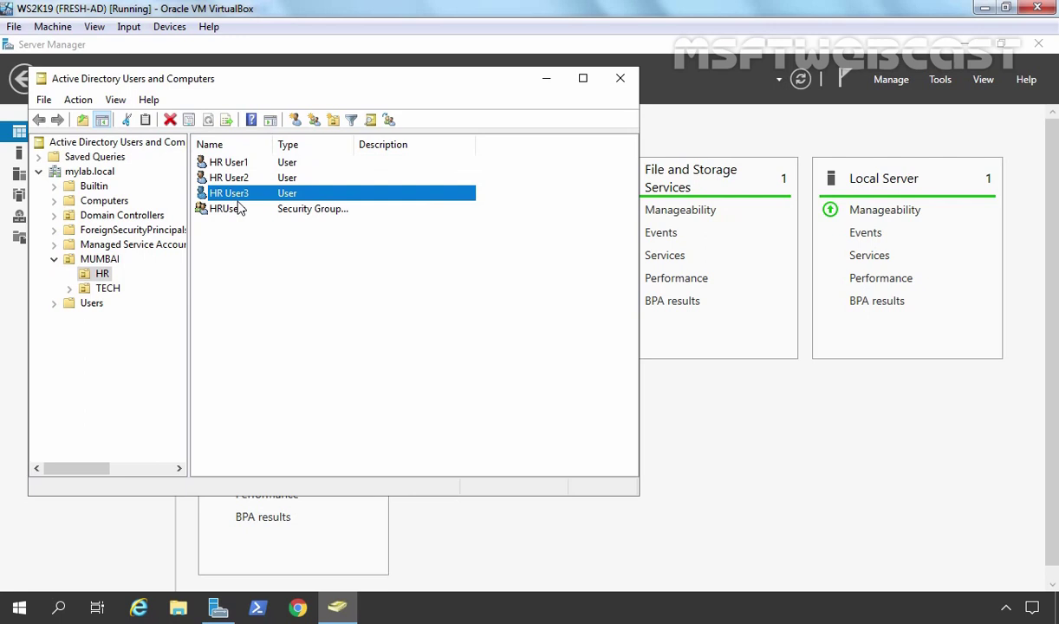
pyautogui.click(230, 213)
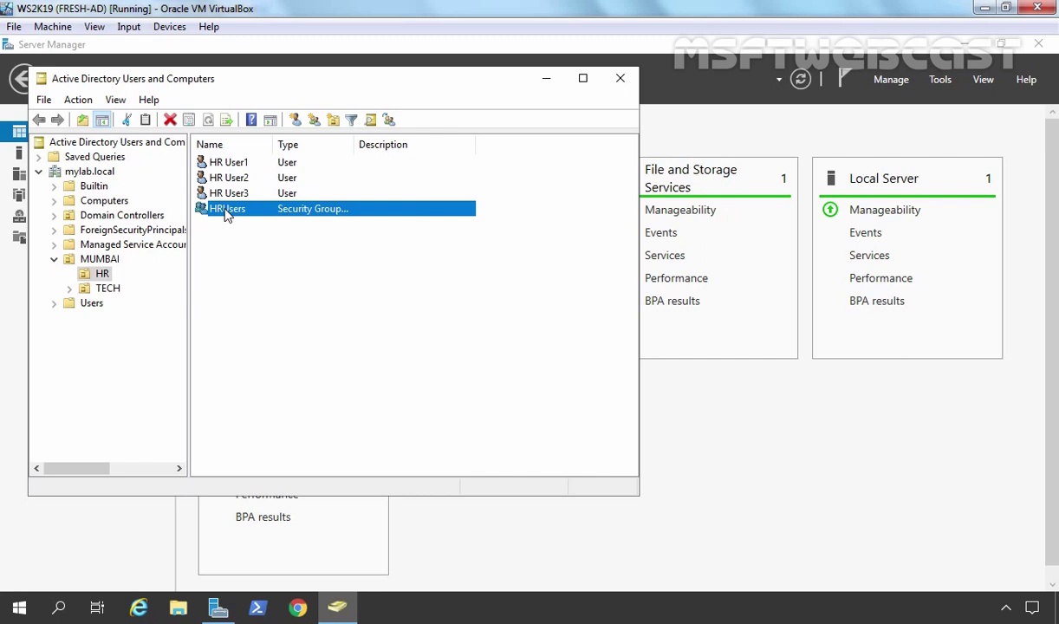
pyautogui.rightClick(227, 215)
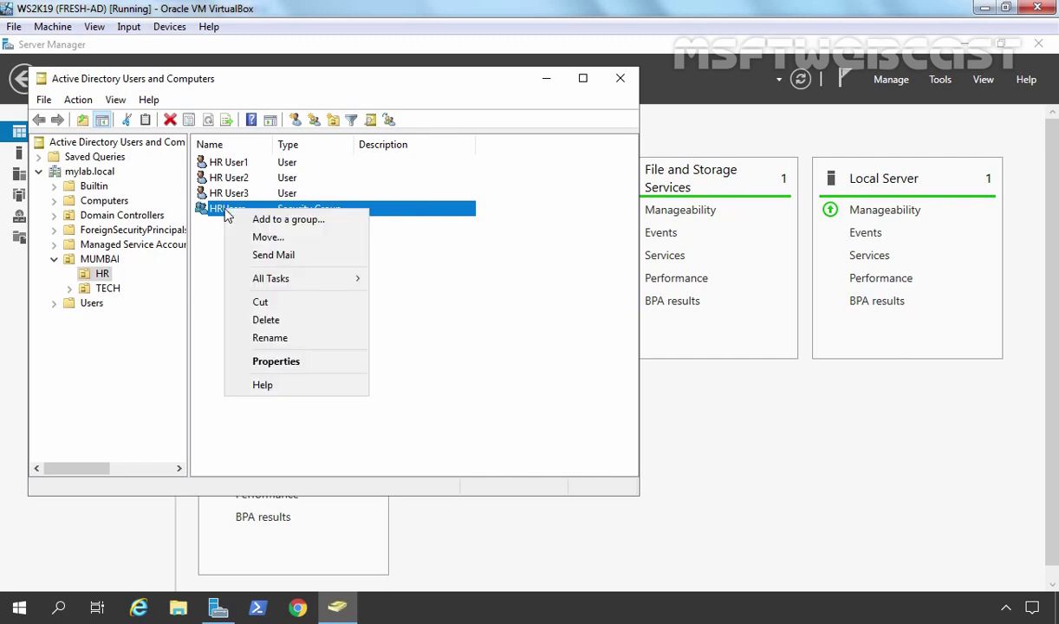
pyautogui.click(282, 361)
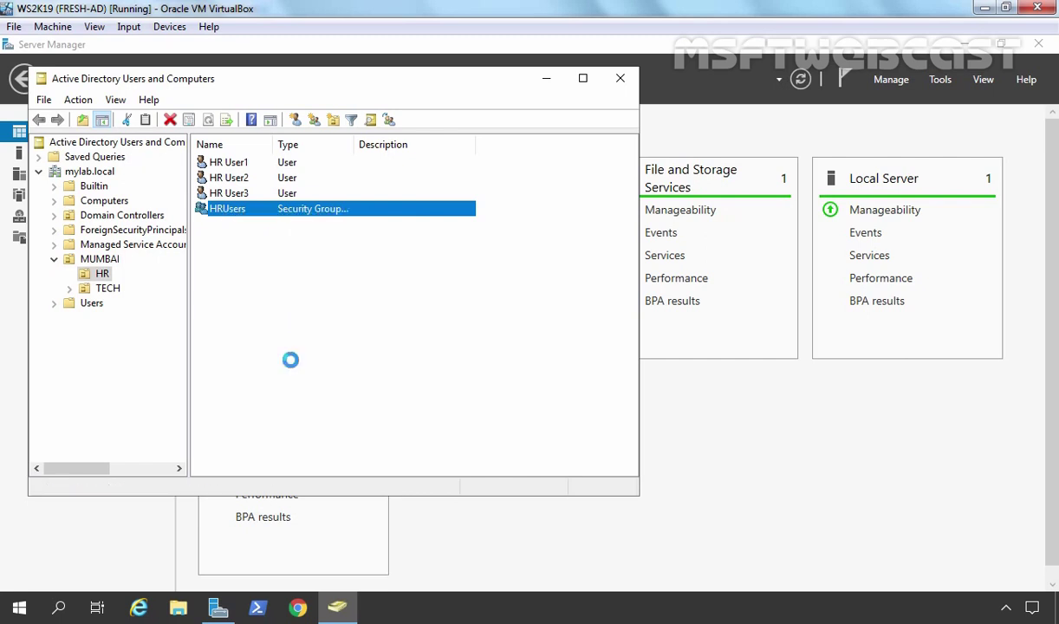
pyautogui.click(227, 135)
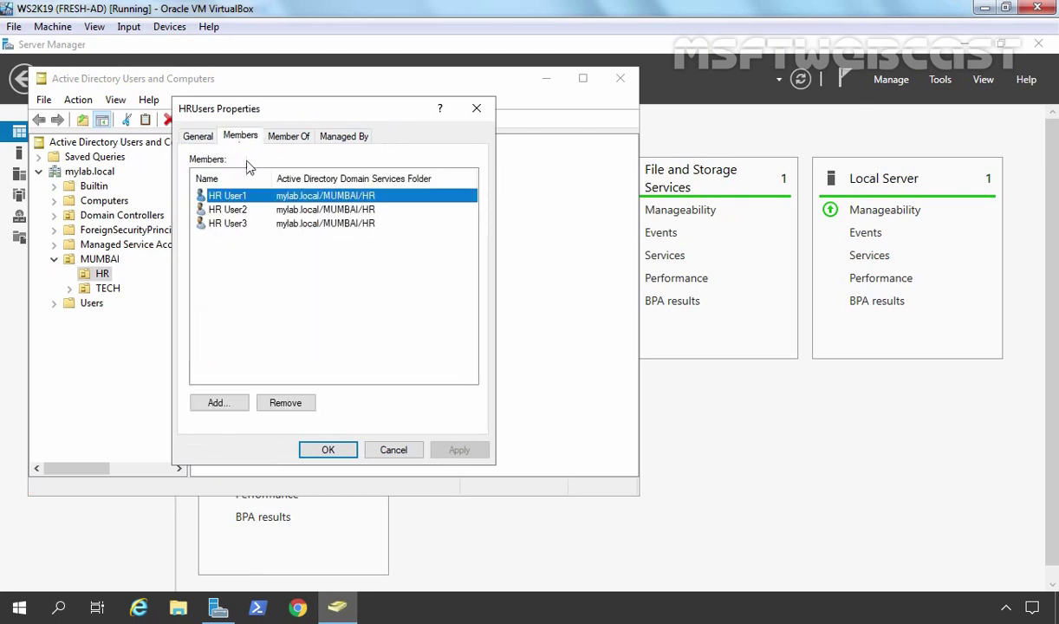
pyautogui.click(229, 213)
pyautogui.click(232, 224)
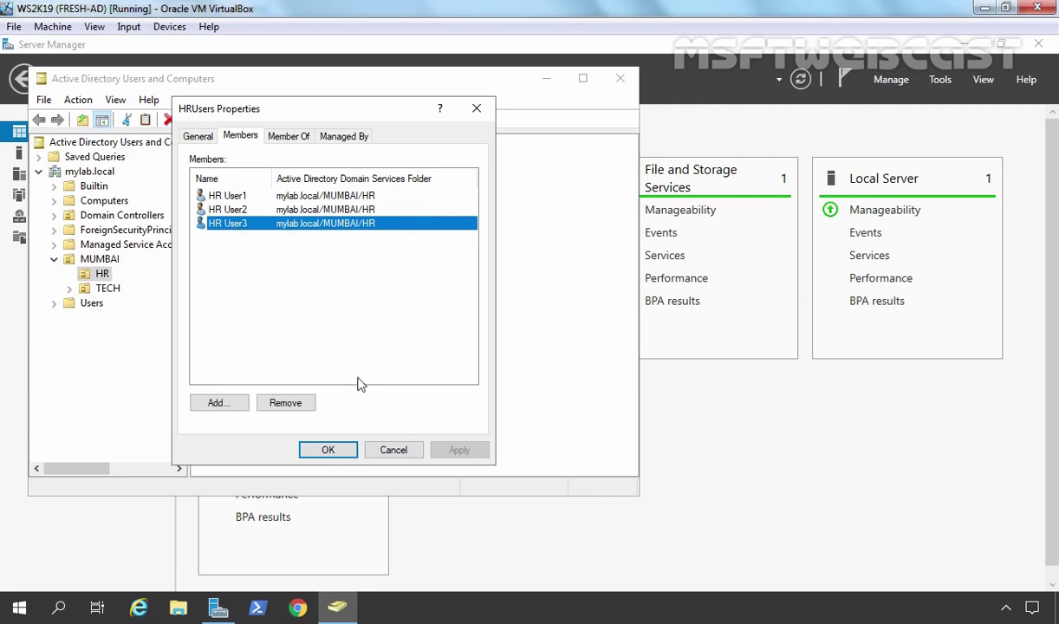
pyautogui.click(327, 448)
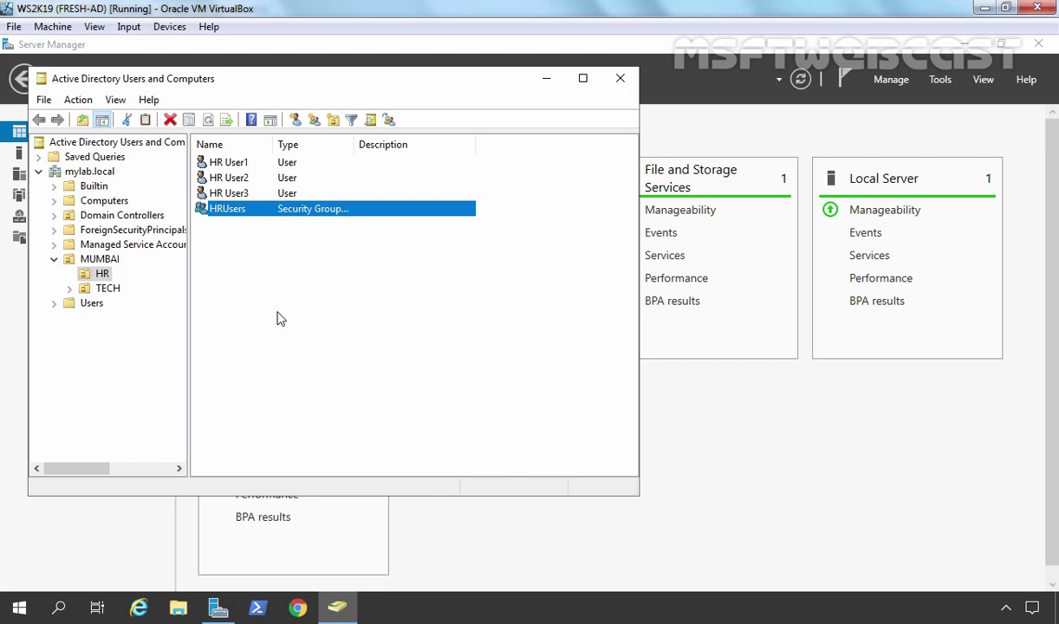
# Step: Hide ADUC and start a New Share from File and Storage Services > Shares
pyautogui.click(547, 80)
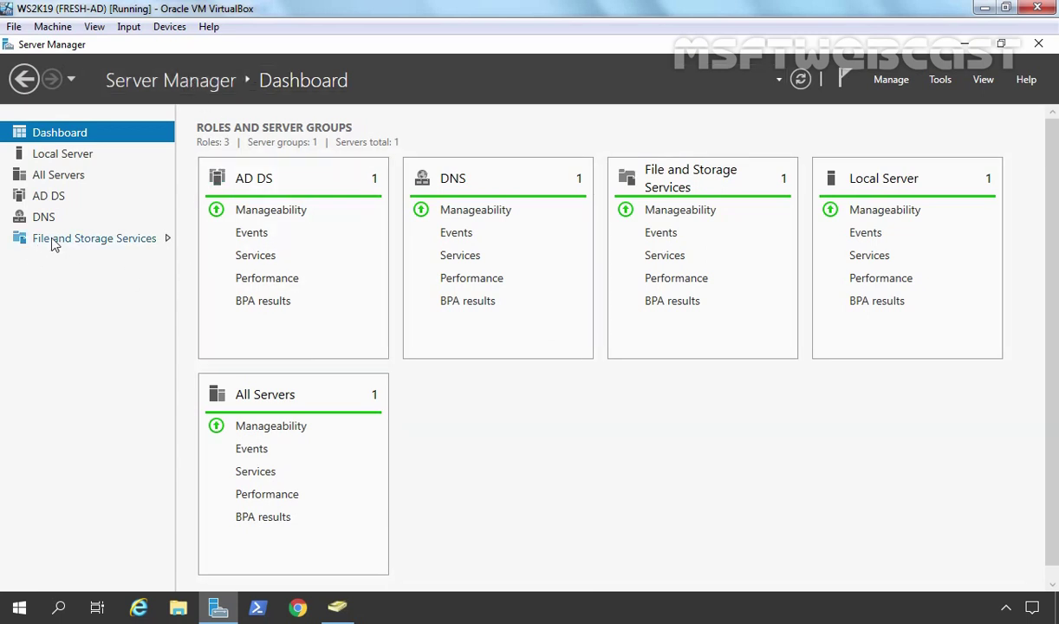
pyautogui.click(52, 241)
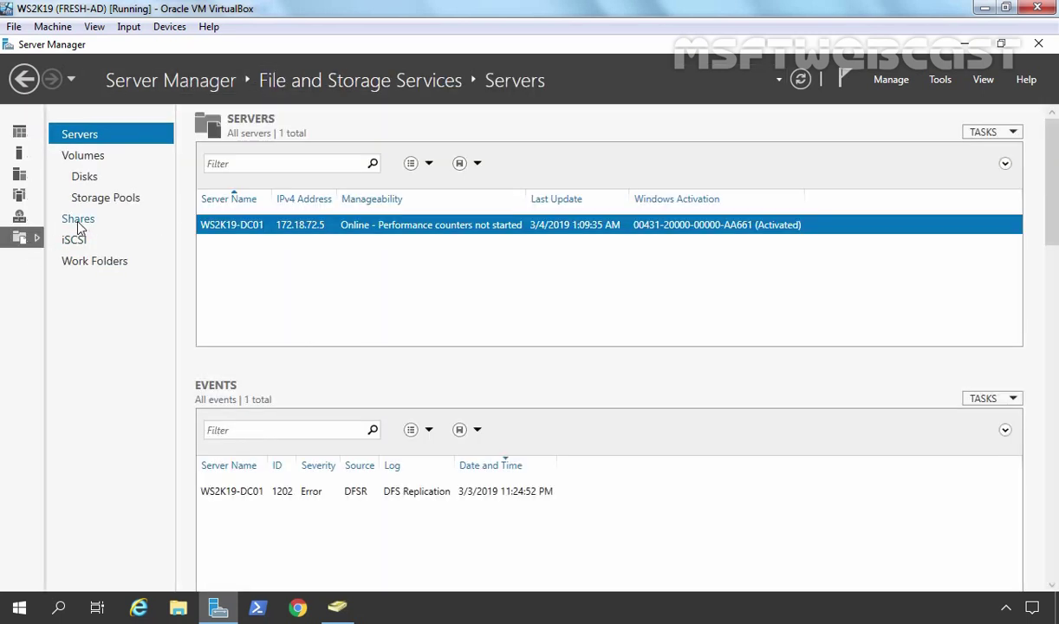
pyautogui.click(78, 221)
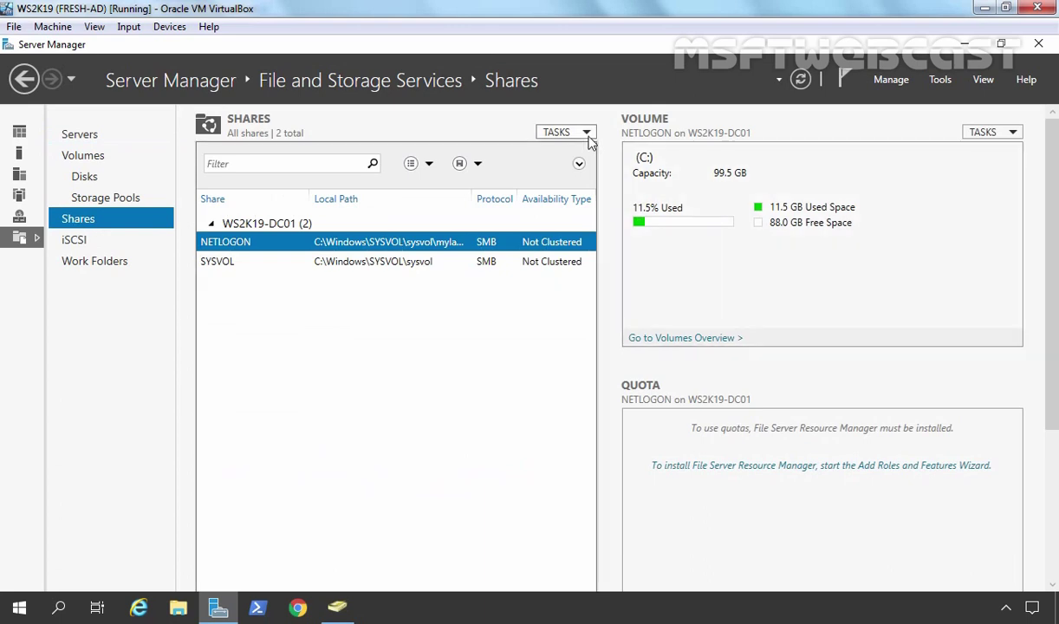
pyautogui.click(586, 135)
pyautogui.click(572, 149)
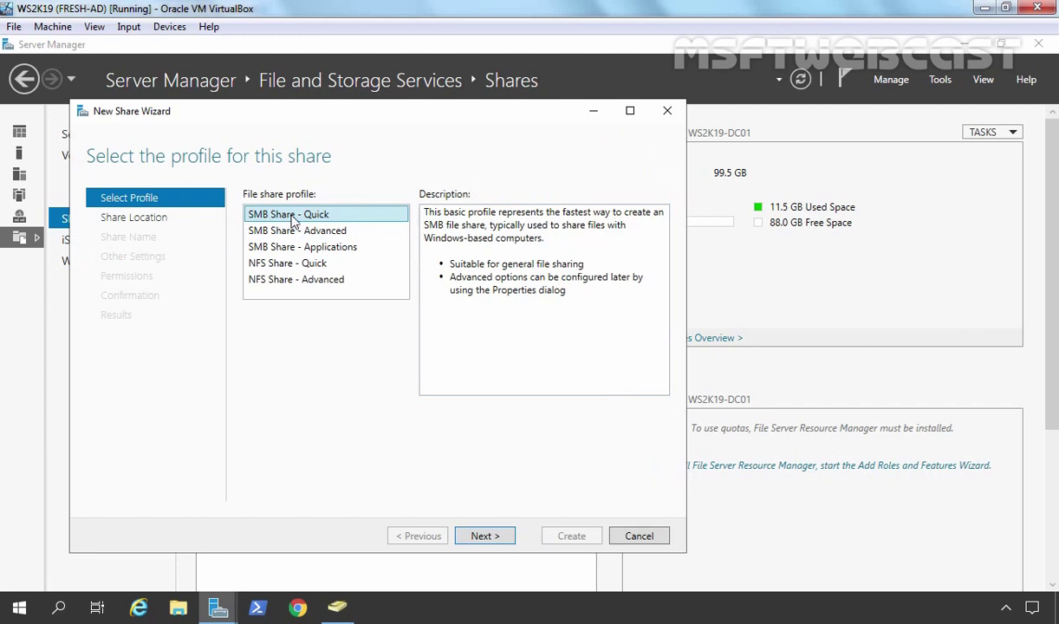
# Step: Use the SMB Share – Quick profile with a custom path to a new C:\RoamPro folder
pyautogui.click(486, 536)
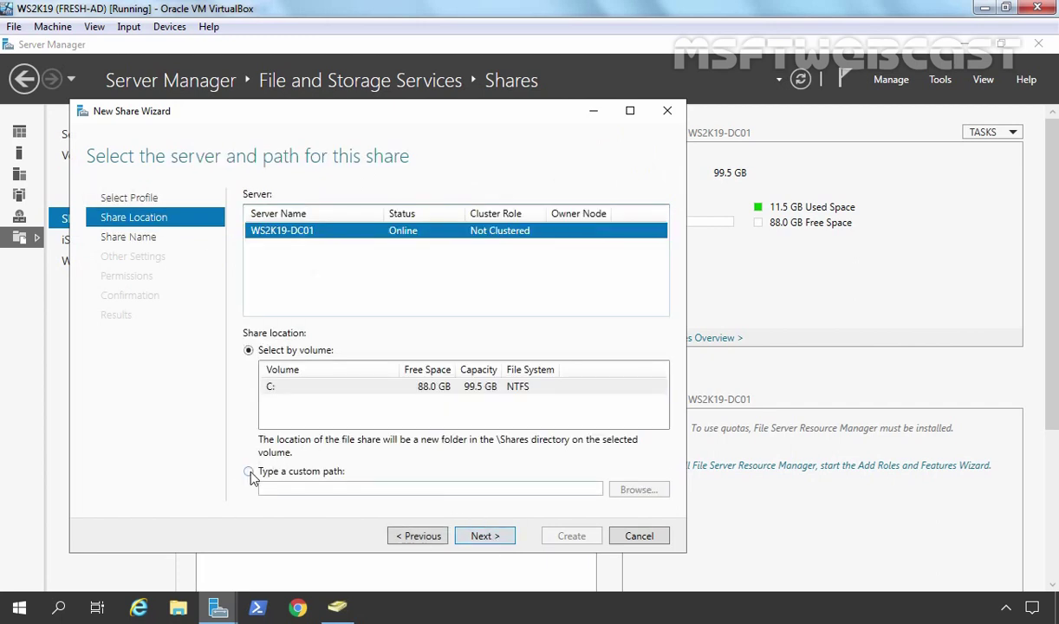
pyautogui.click(249, 470)
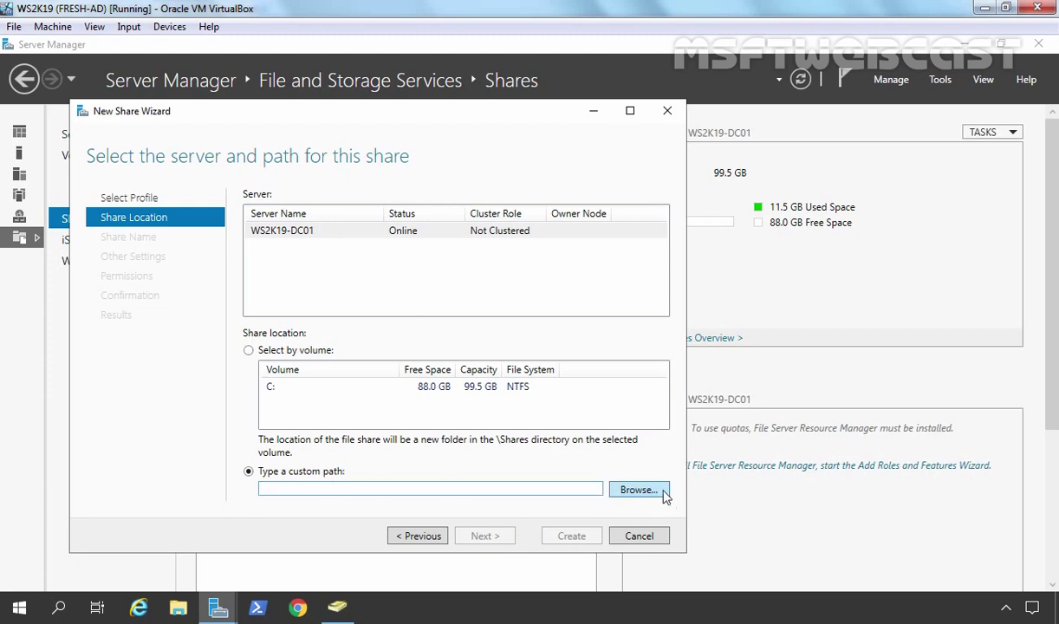
pyautogui.click(636, 492)
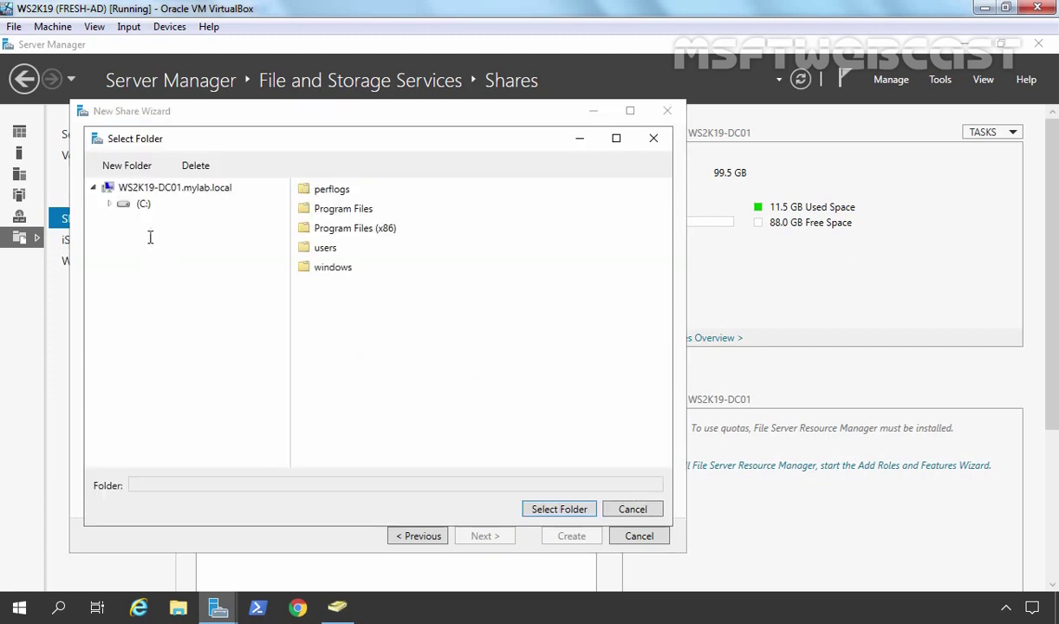
pyautogui.click(143, 206)
pyautogui.click(126, 166)
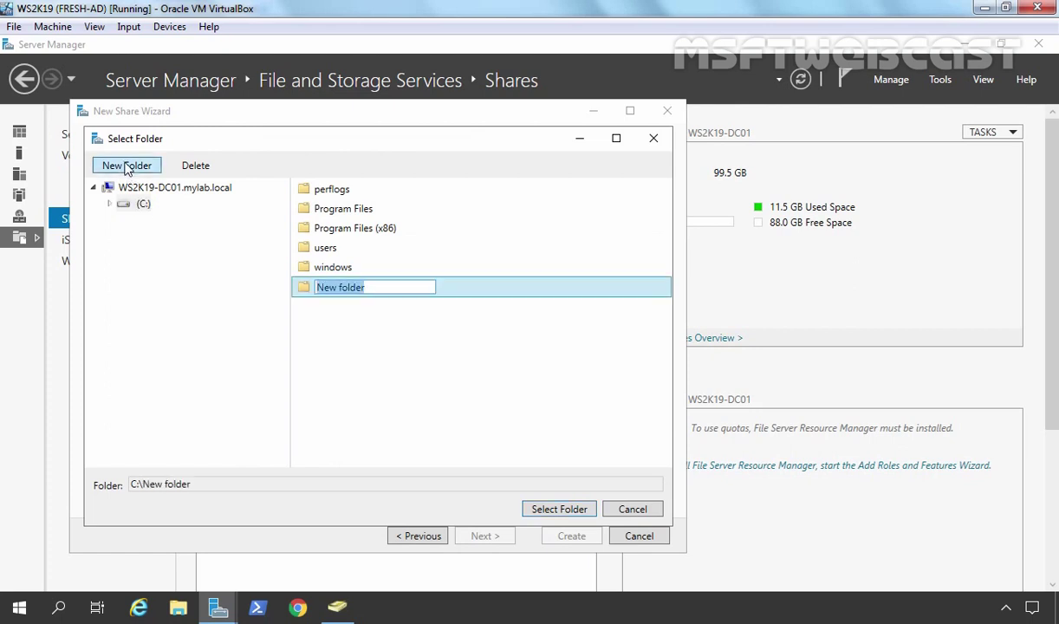
pyautogui.write('RoamPro')
pyautogui.press('Return')
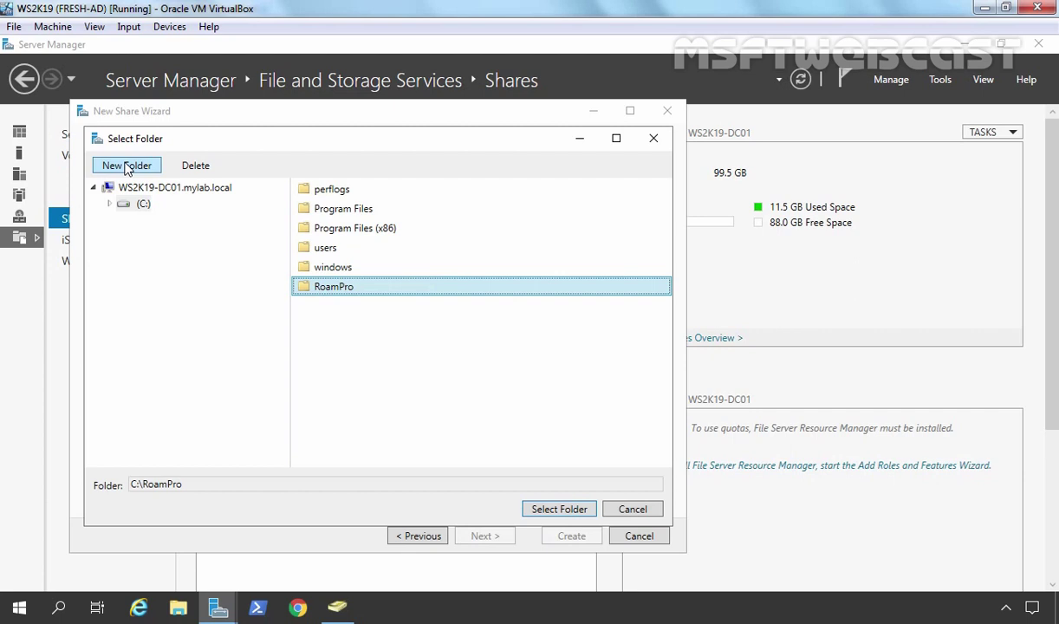
pyautogui.click(547, 507)
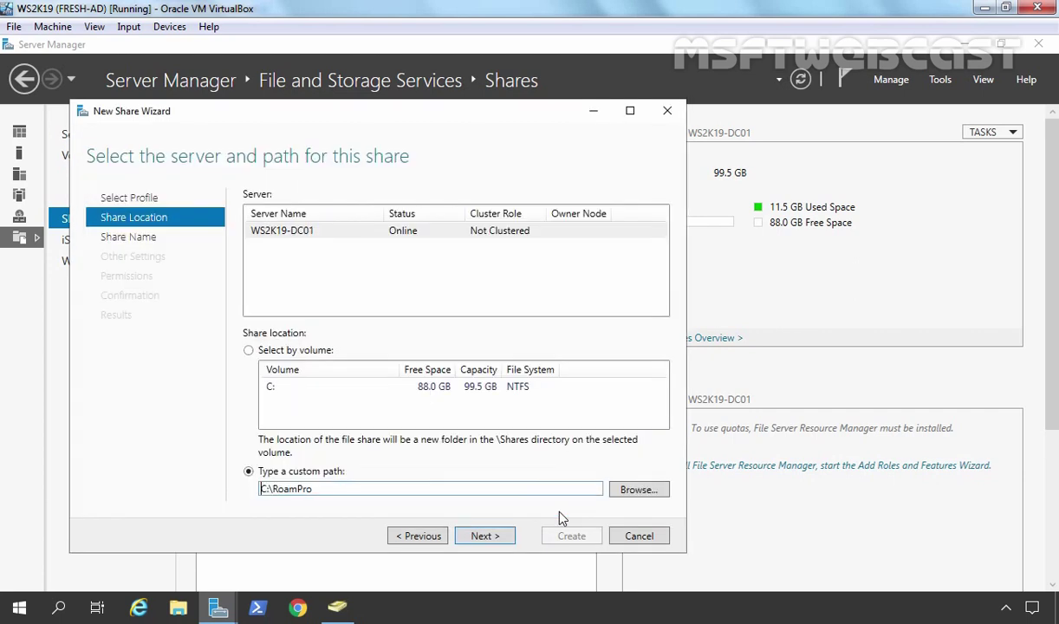
pyautogui.click(486, 538)
# Step: Append $ to make the share name RoamPro$ and copy the remote path \\WS2K19-DC01\RoamPro$
pyautogui.click(385, 195)
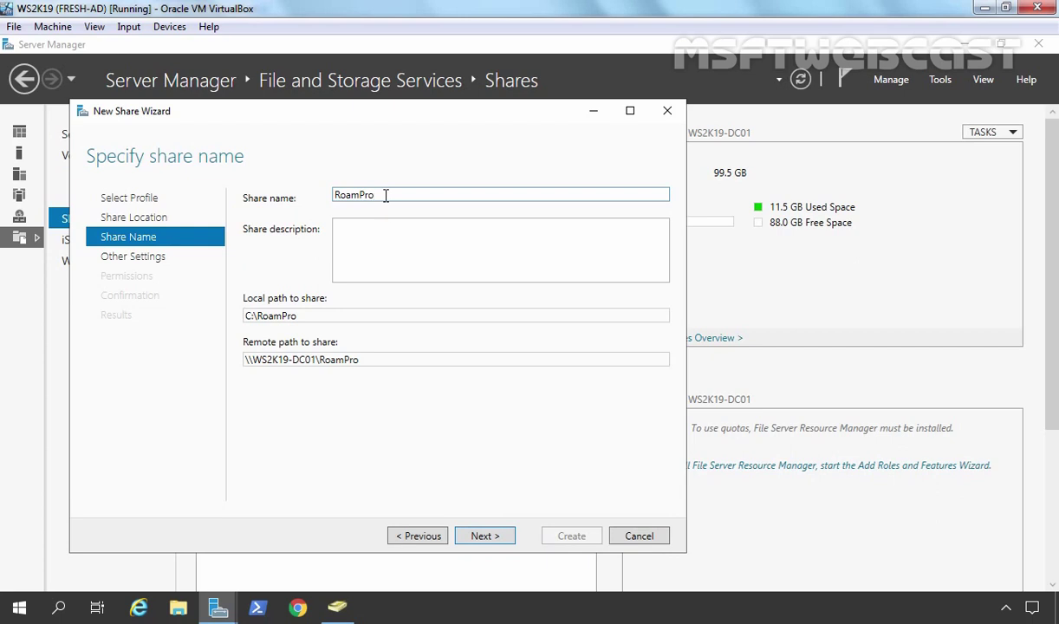
pyautogui.write('$')
pyautogui.tripleClick(358, 359)
pyautogui.rightClick(252, 359)
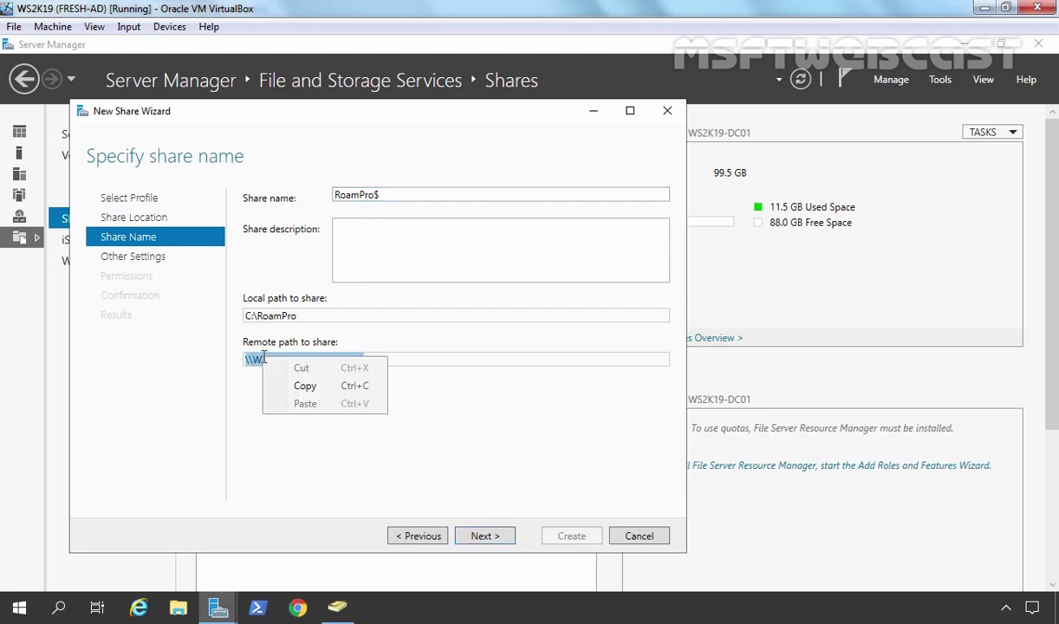
pyautogui.click(303, 386)
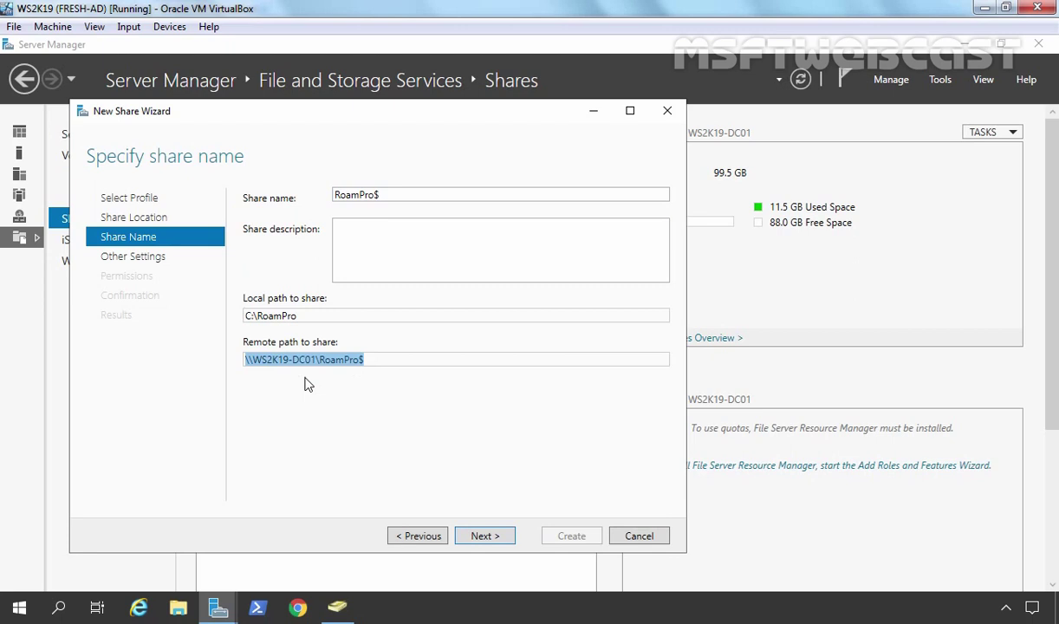
# Step: Enable access-based enumeration for RoamPro$ and continue to the Permissions page
pyautogui.click(480, 537)
pyautogui.click(248, 193)
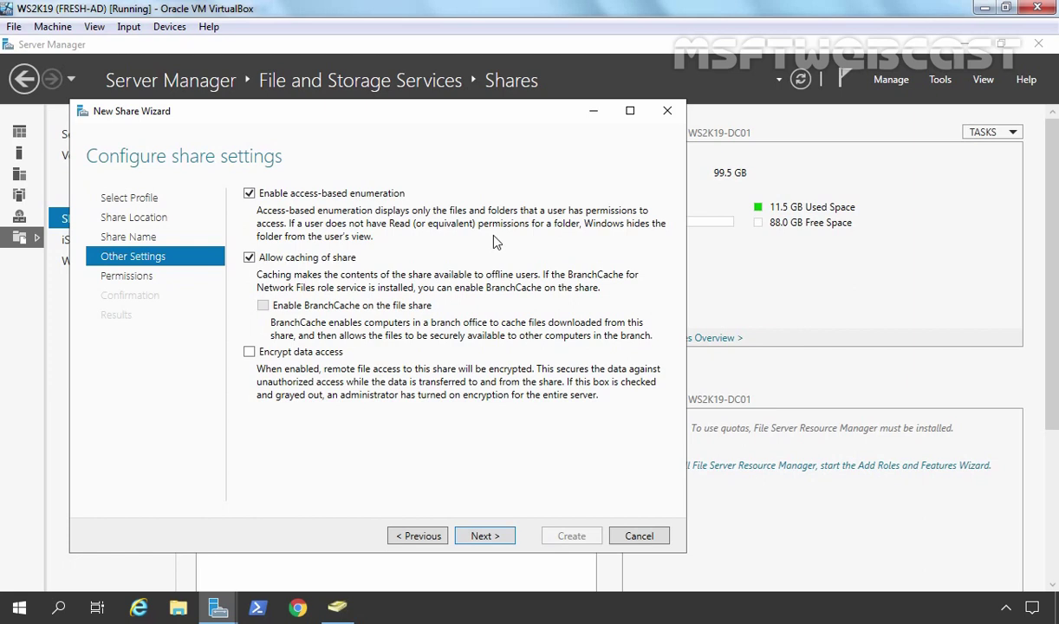
pyautogui.click(485, 535)
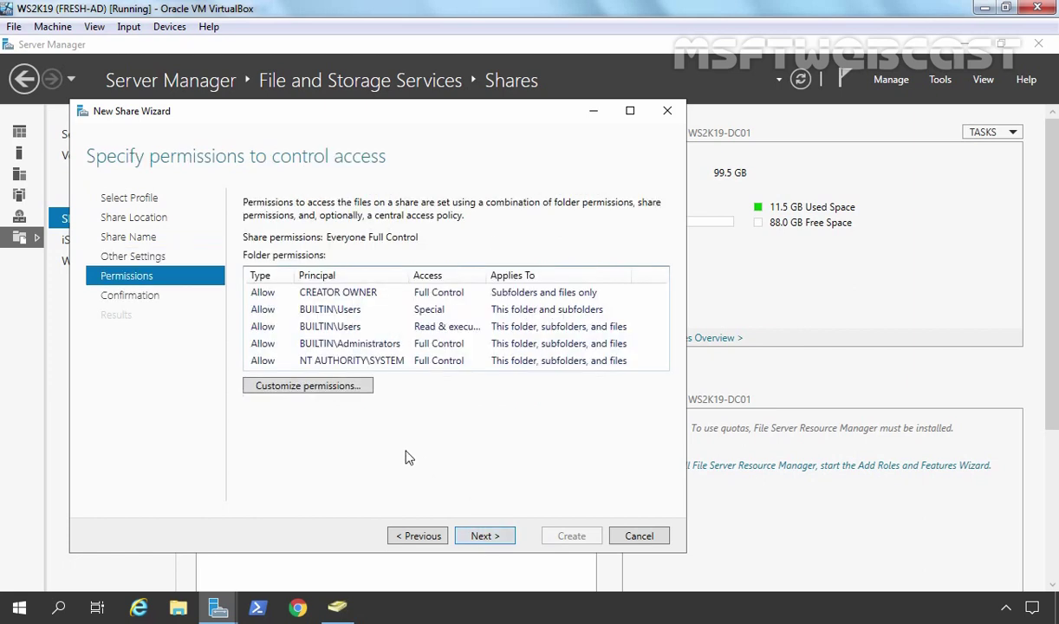
# Step: Disable inheritance on C:\RoamPro, converting inherited permissions to explicit entries
pyautogui.click(287, 387)
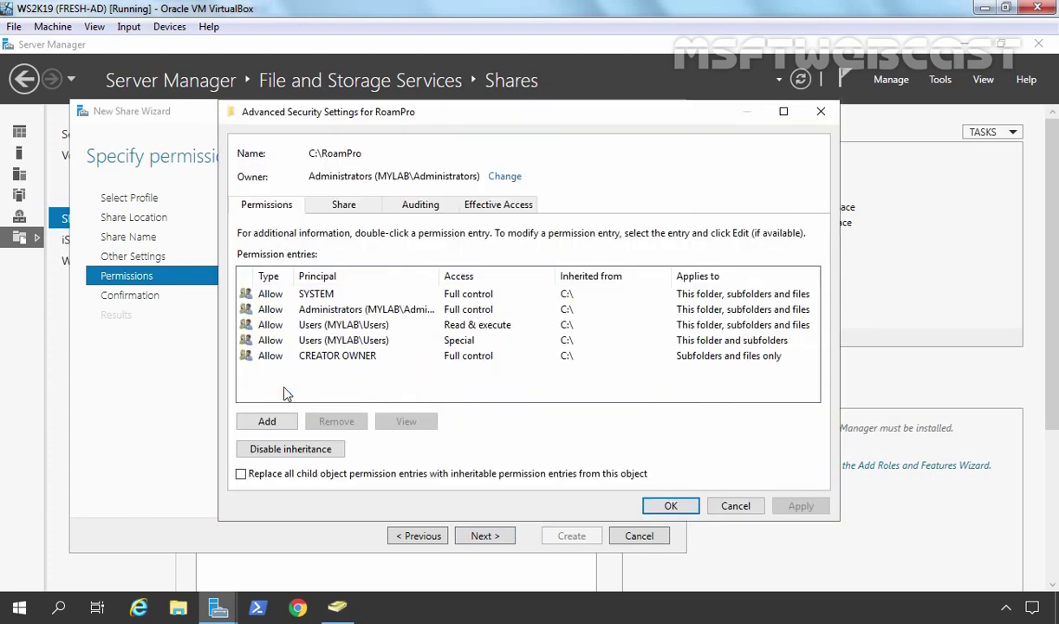
pyautogui.click(291, 450)
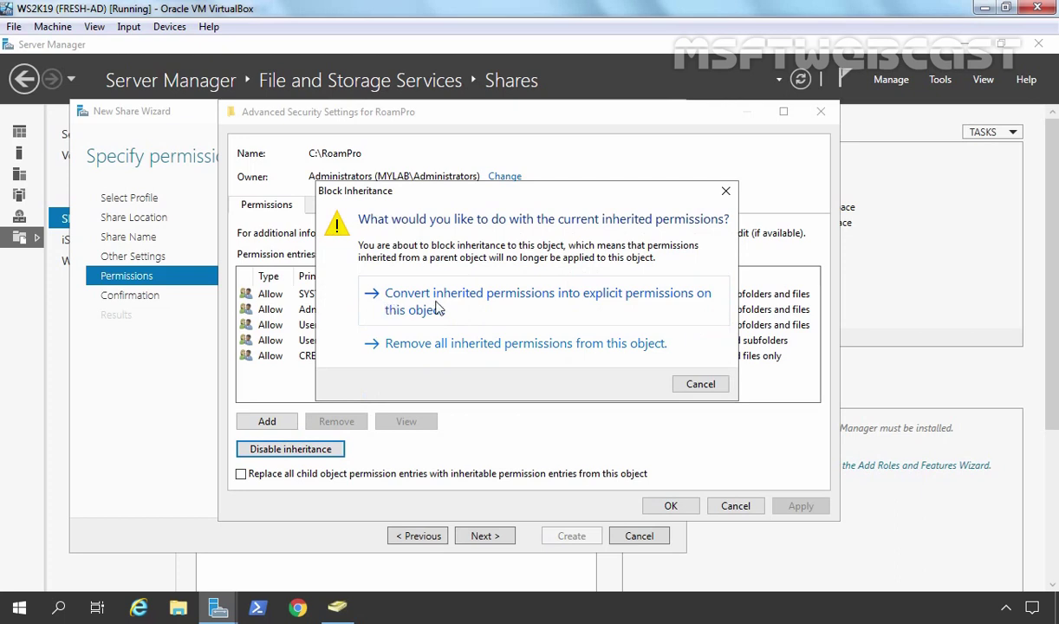
pyautogui.click(619, 303)
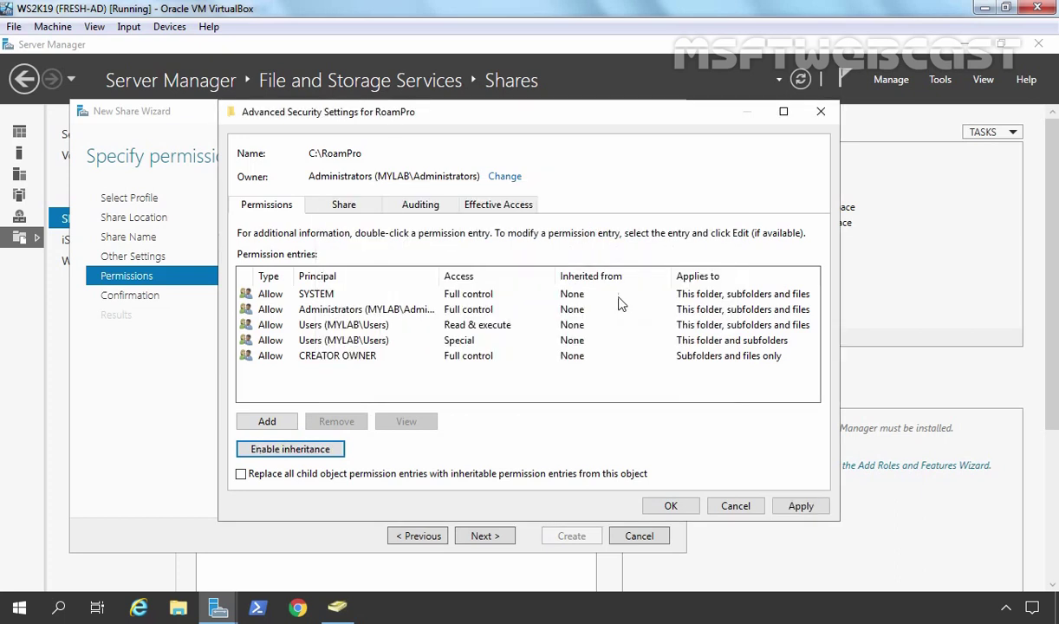
# Step: Remove the Users Read & execute and Special entries, leaving SYSTEM, Administrators and CREATOR OWNER
pyautogui.click(321, 325)
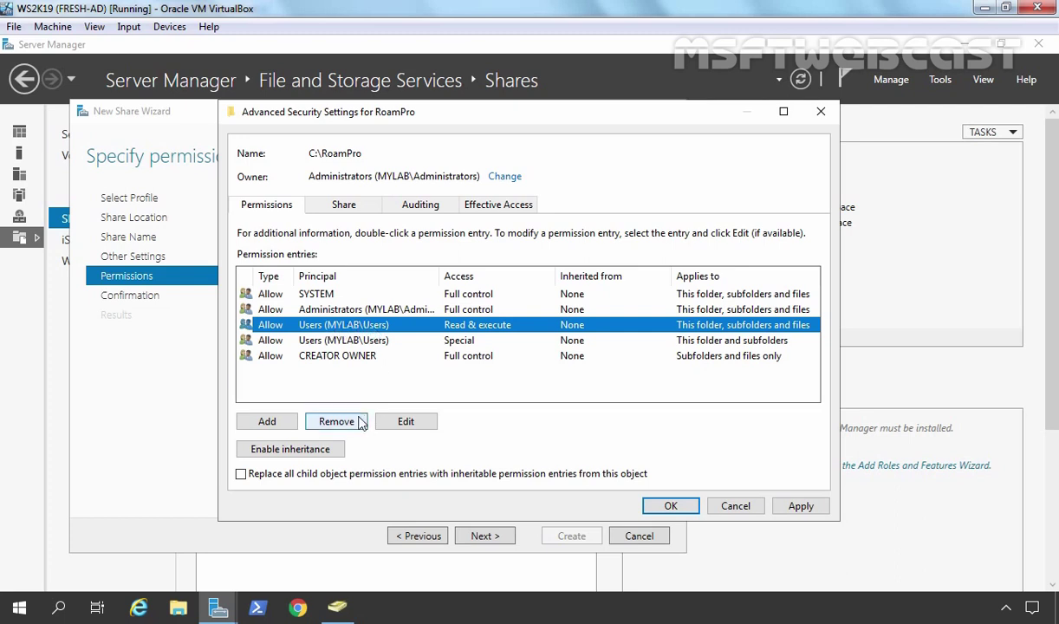
pyautogui.click(337, 421)
pyautogui.click(340, 324)
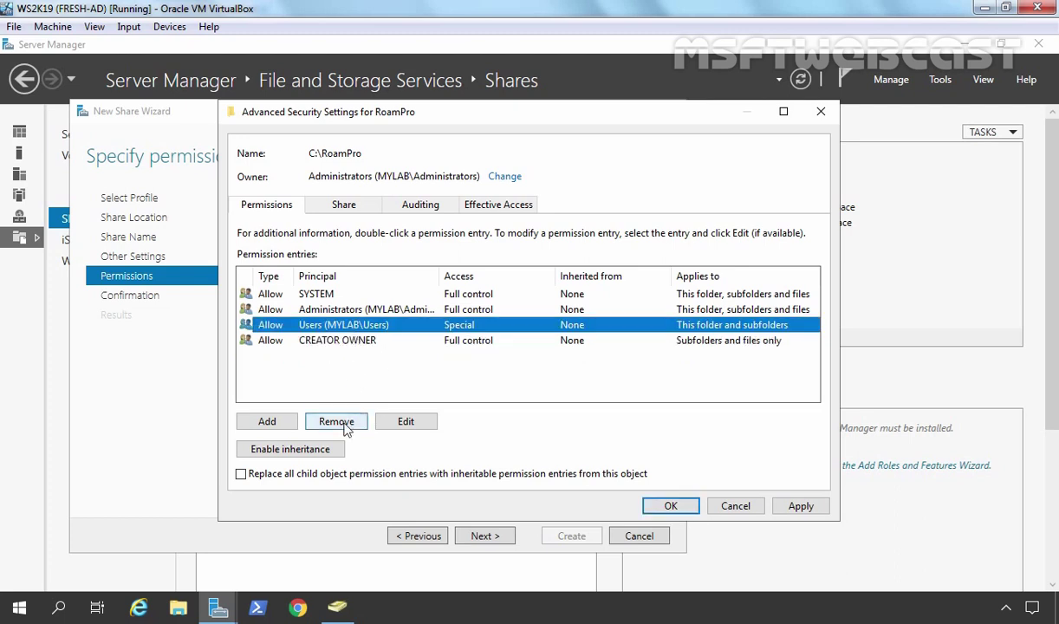
pyautogui.click(337, 422)
pyautogui.click(299, 293)
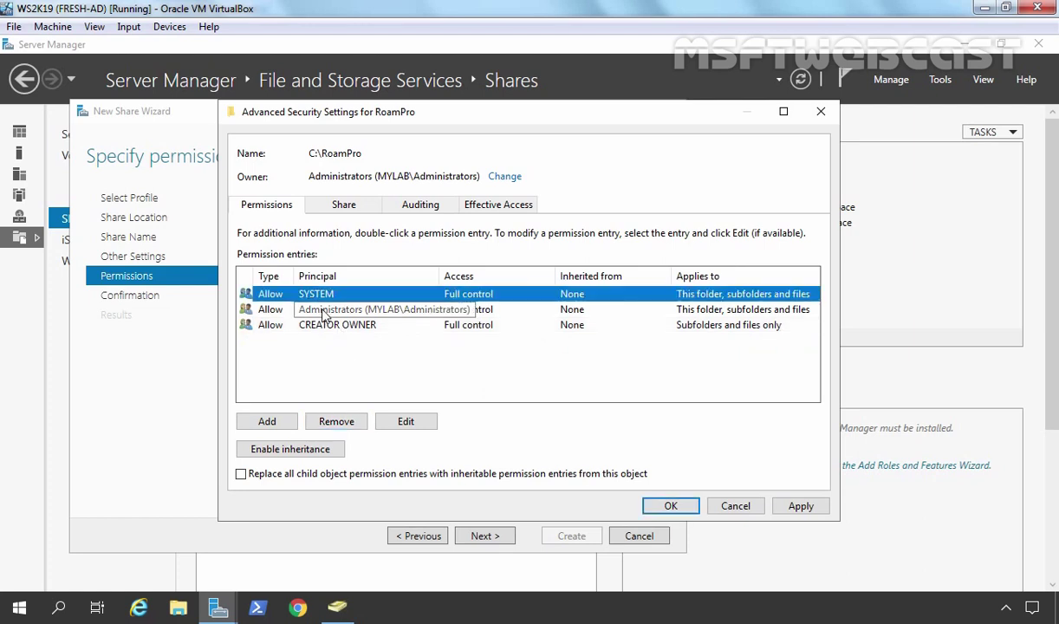
pyautogui.click(322, 312)
pyautogui.click(327, 329)
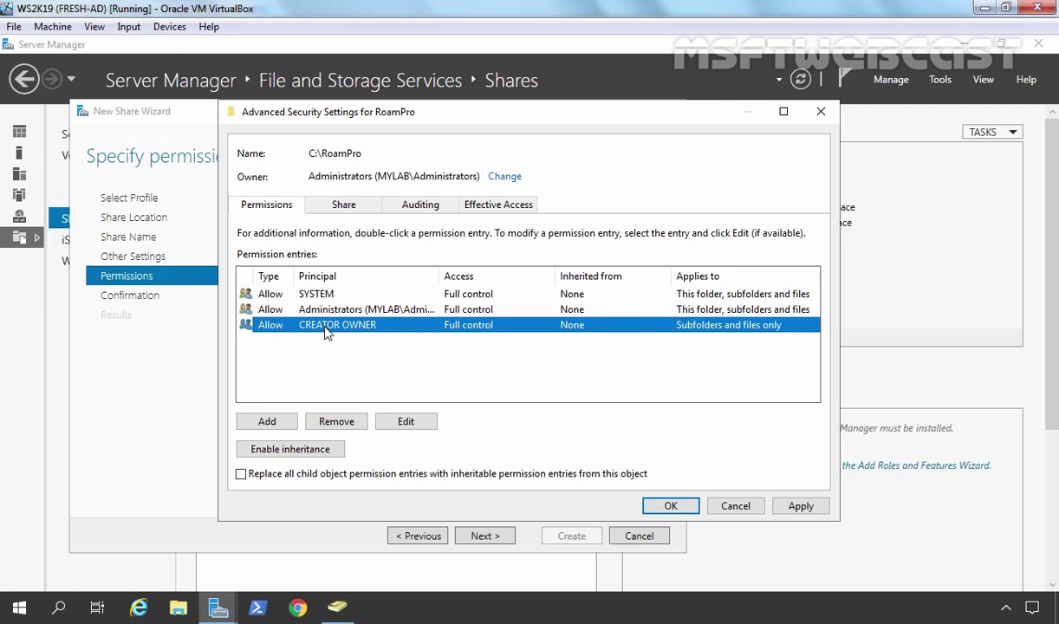
# Step: Add an Allow permission entry for the HRUsers group applying to This folder only
pyautogui.click(260, 421)
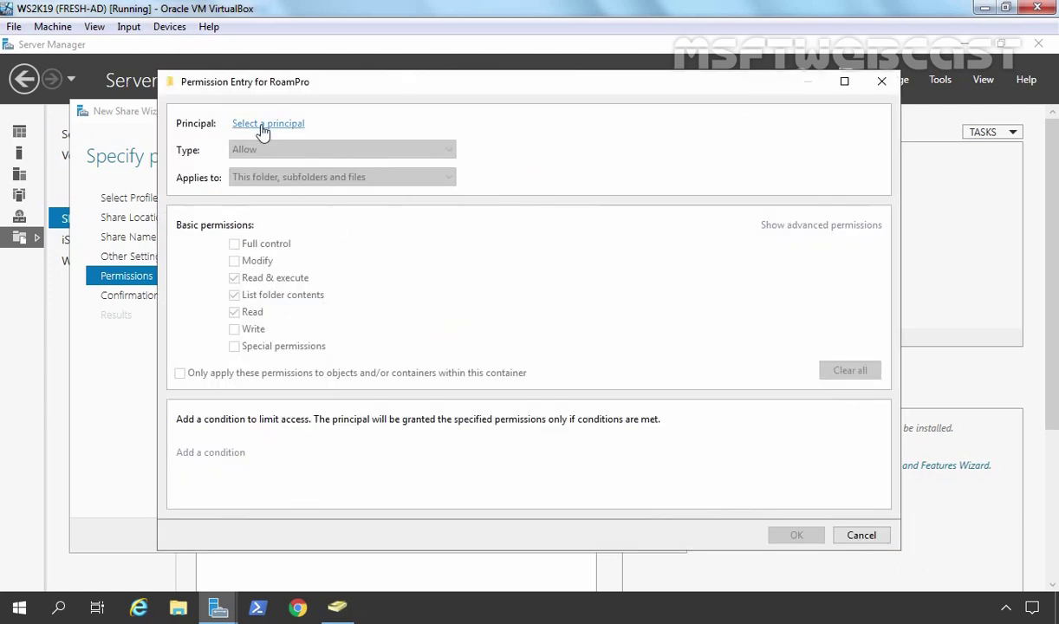
pyautogui.click(263, 131)
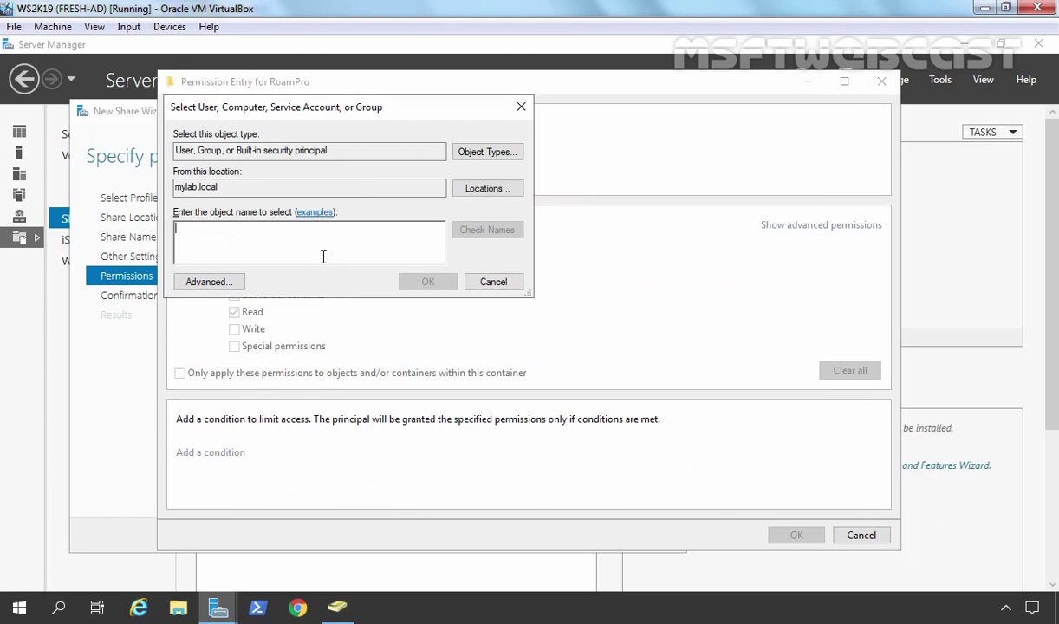
pyautogui.write('hrusers')
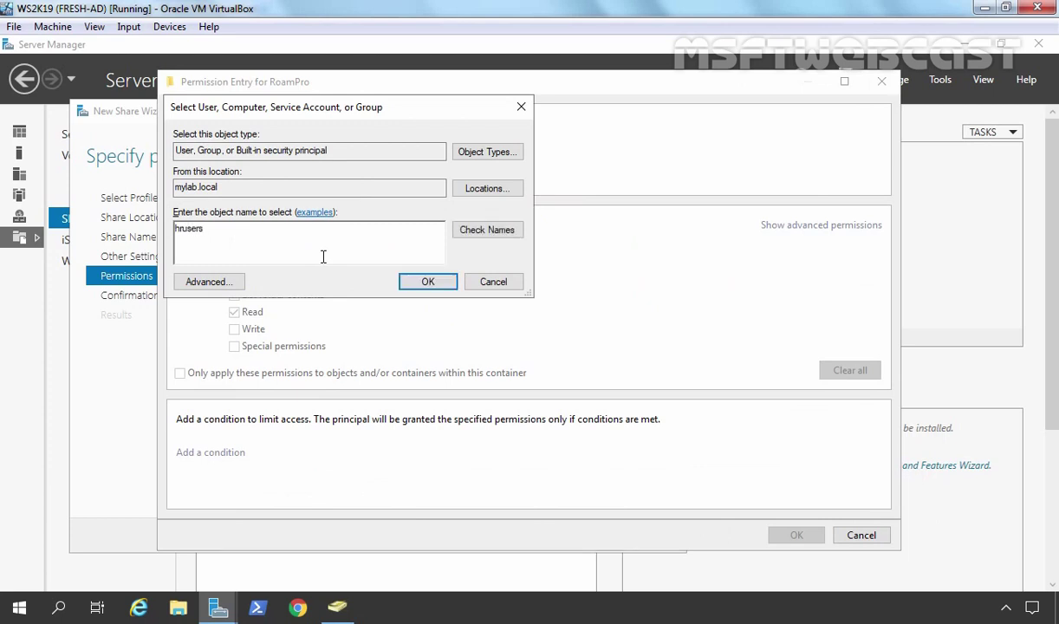
pyautogui.click(483, 232)
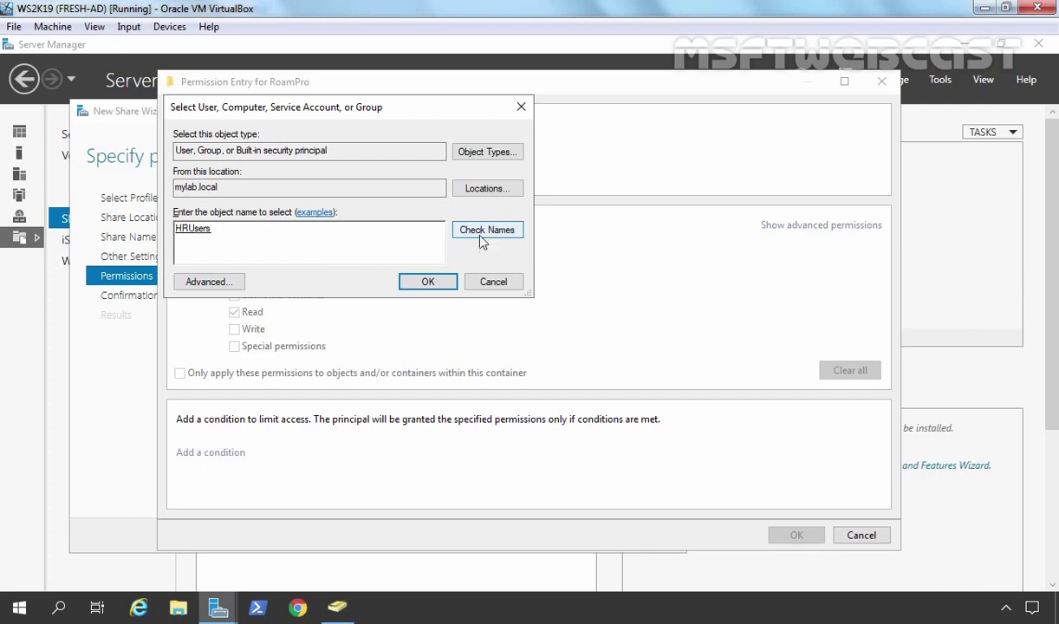
pyautogui.click(427, 283)
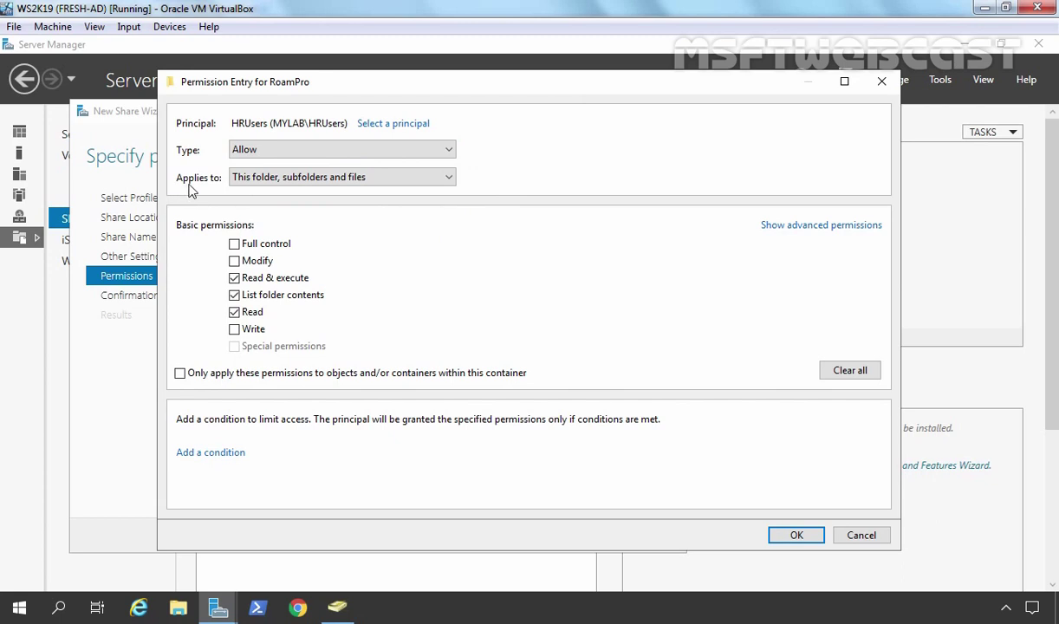
pyautogui.click(265, 176)
pyautogui.click(265, 193)
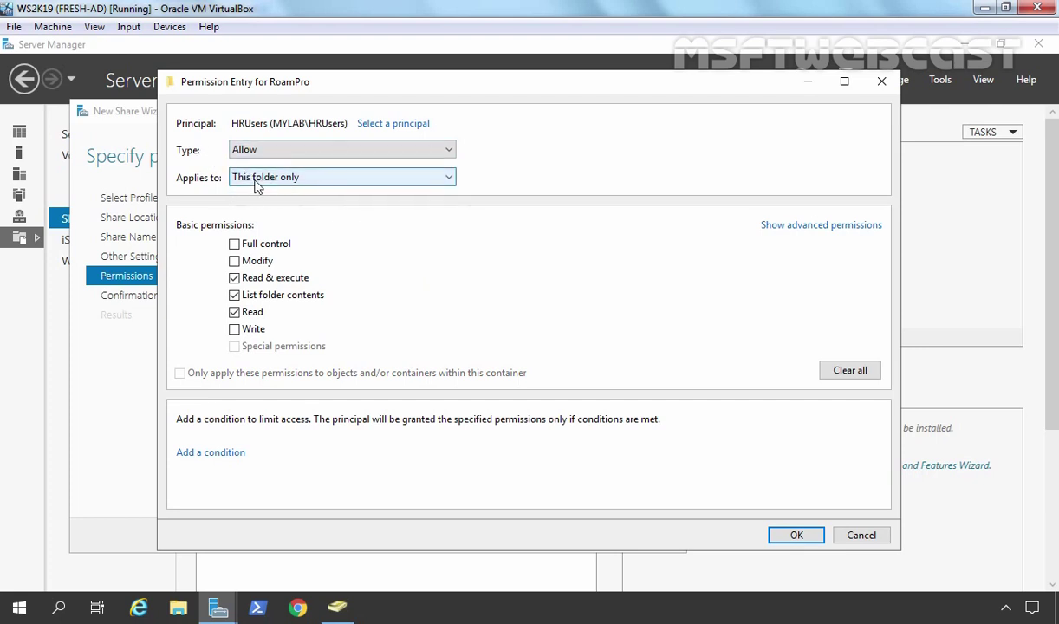
# Step: Clear all advanced rights, granting HRUsers only List folder / read data and Create folders / append data
pyautogui.click(815, 227)
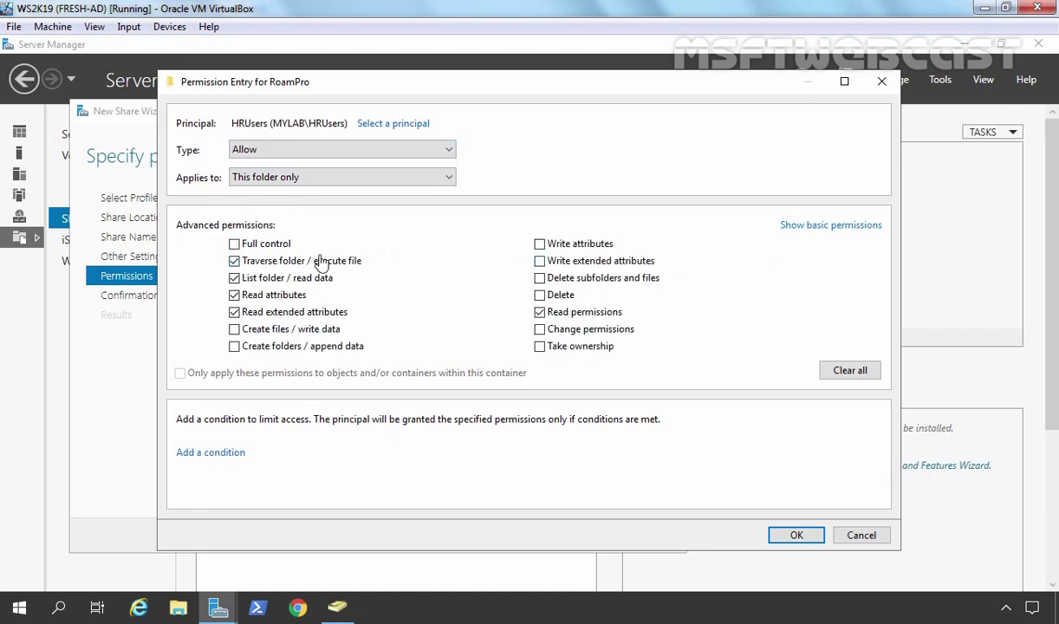
pyautogui.click(291, 279)
pyautogui.click(284, 295)
pyautogui.click(287, 312)
pyautogui.click(564, 313)
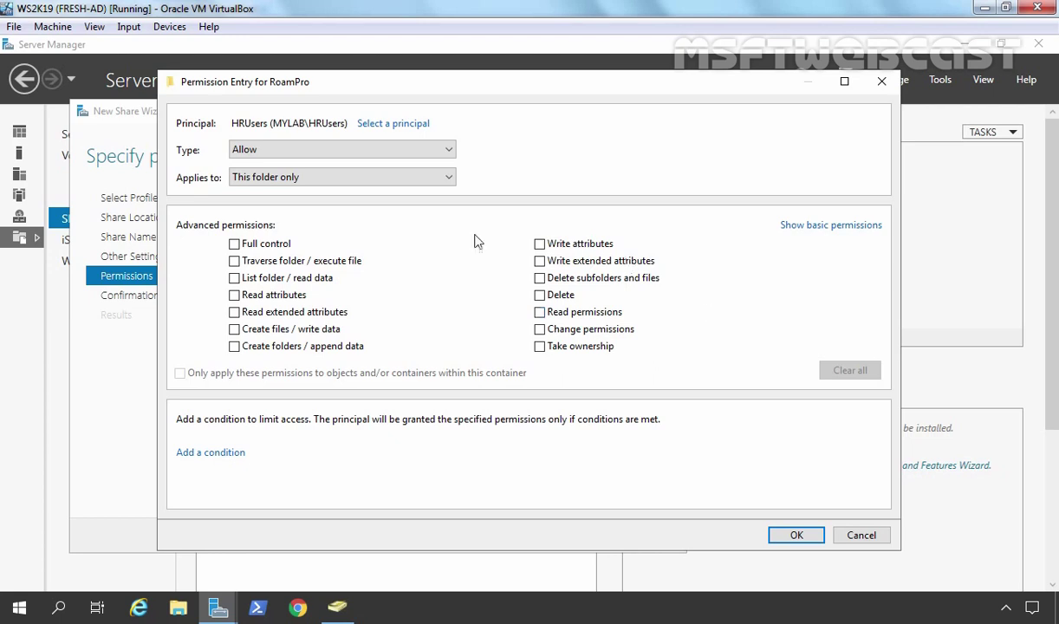
pyautogui.click(234, 278)
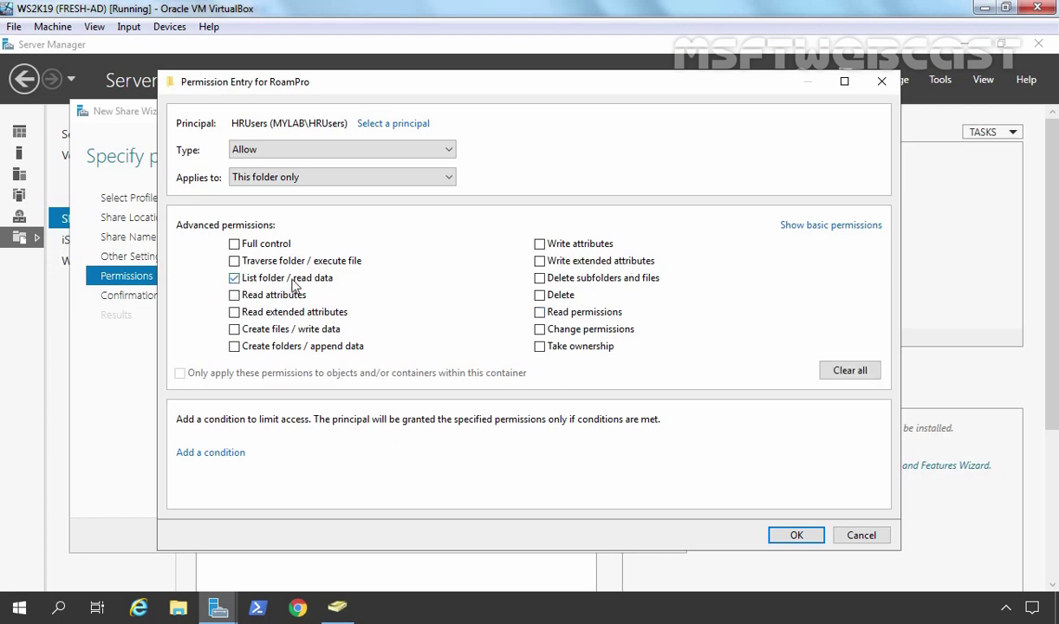
pyautogui.click(234, 346)
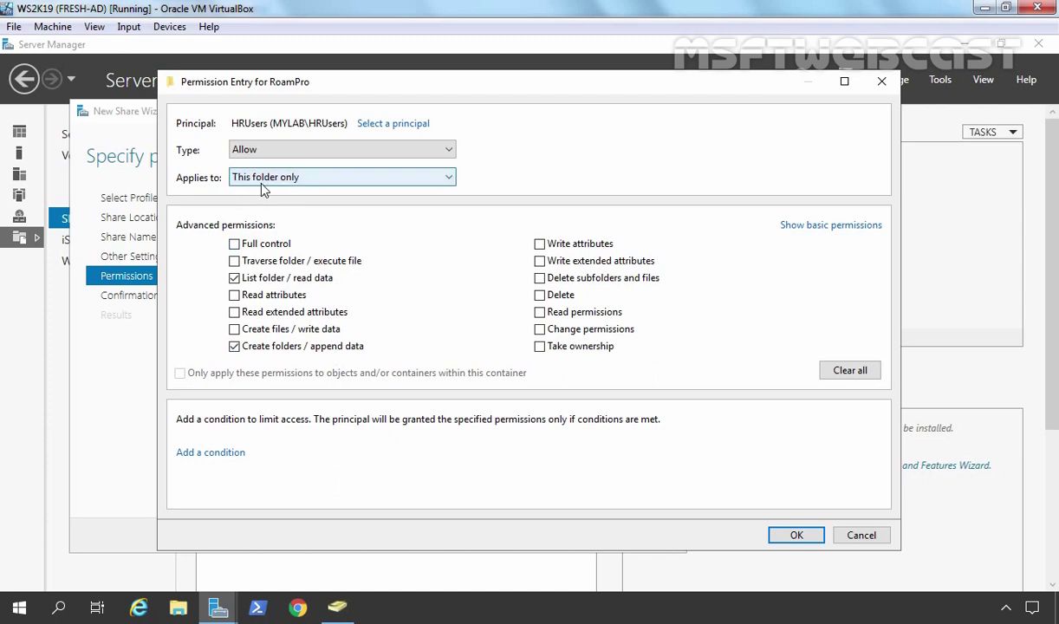
pyautogui.click(797, 535)
# Step: Apply the permissions, create the RoamPro$ share, close the wizard and minimise Server Manager
pyautogui.click(801, 505)
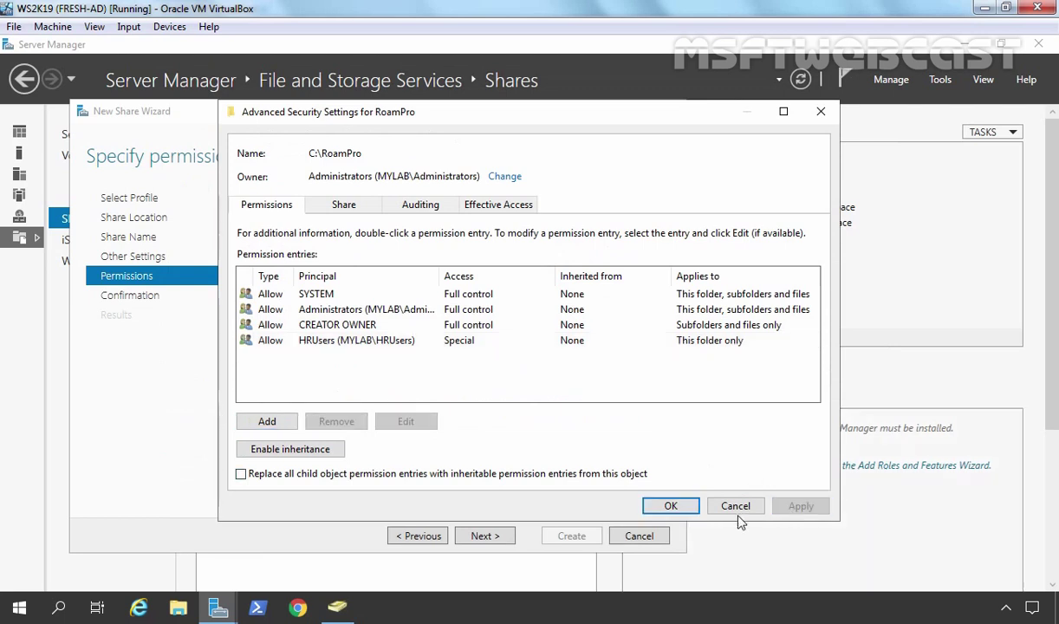
pyautogui.click(673, 506)
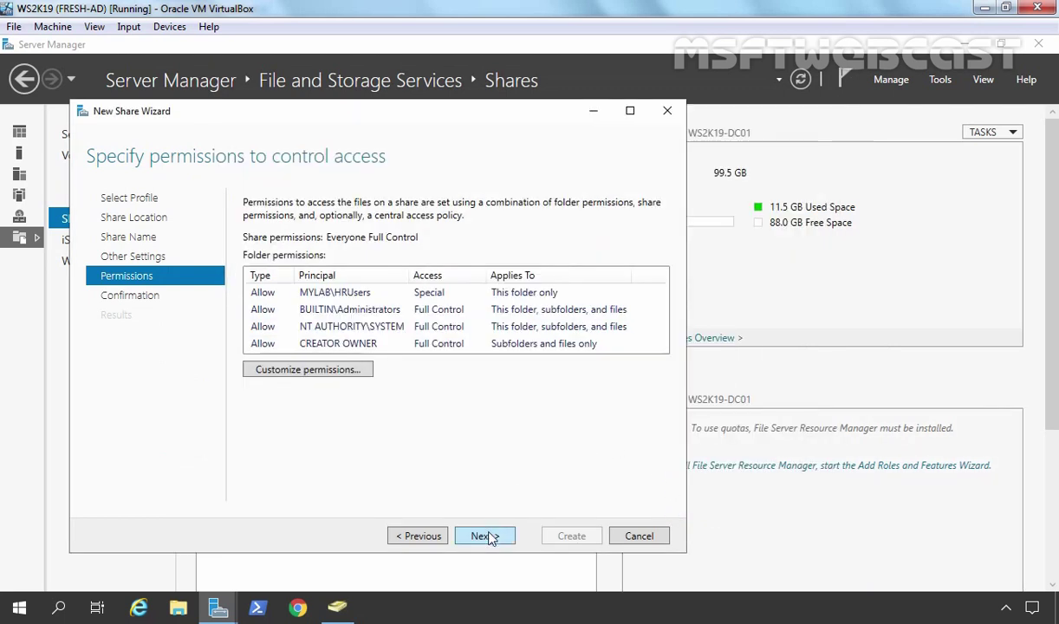
pyautogui.click(487, 536)
pyautogui.click(568, 537)
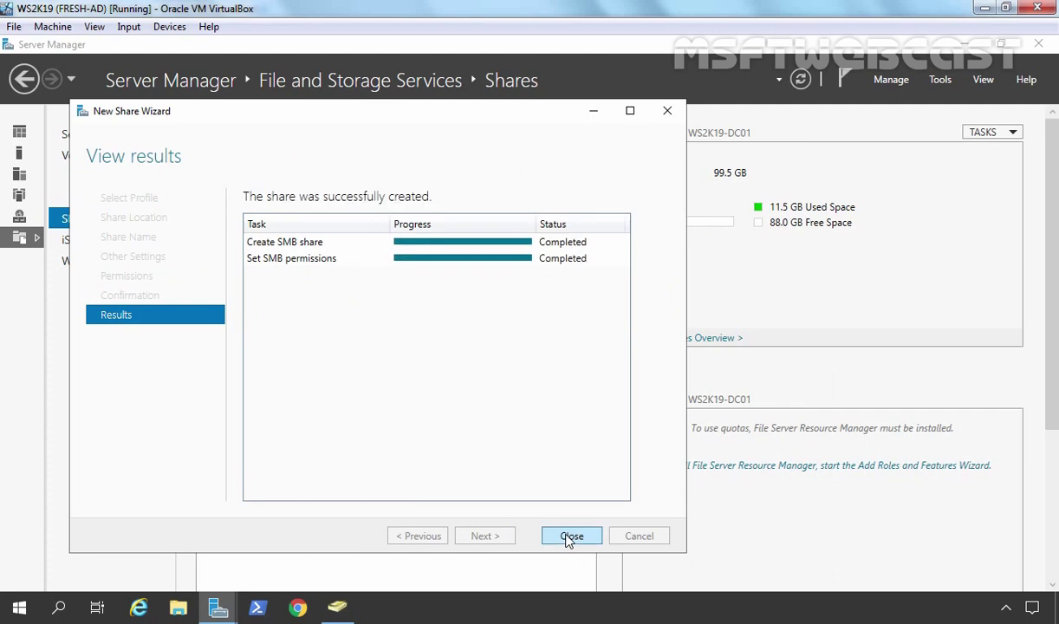
pyautogui.click(572, 536)
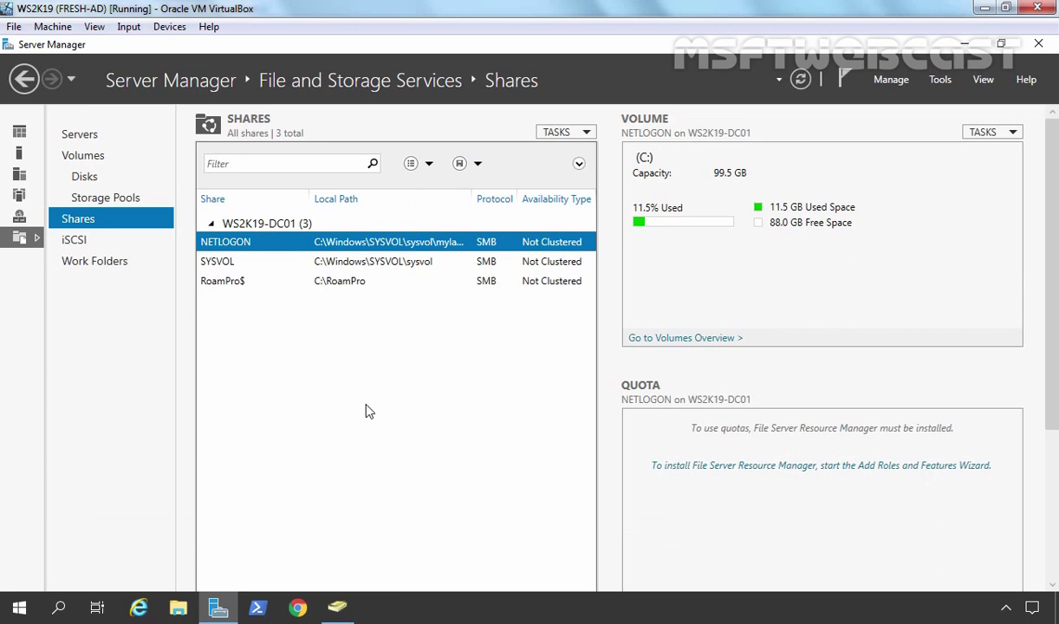
pyautogui.click(964, 42)
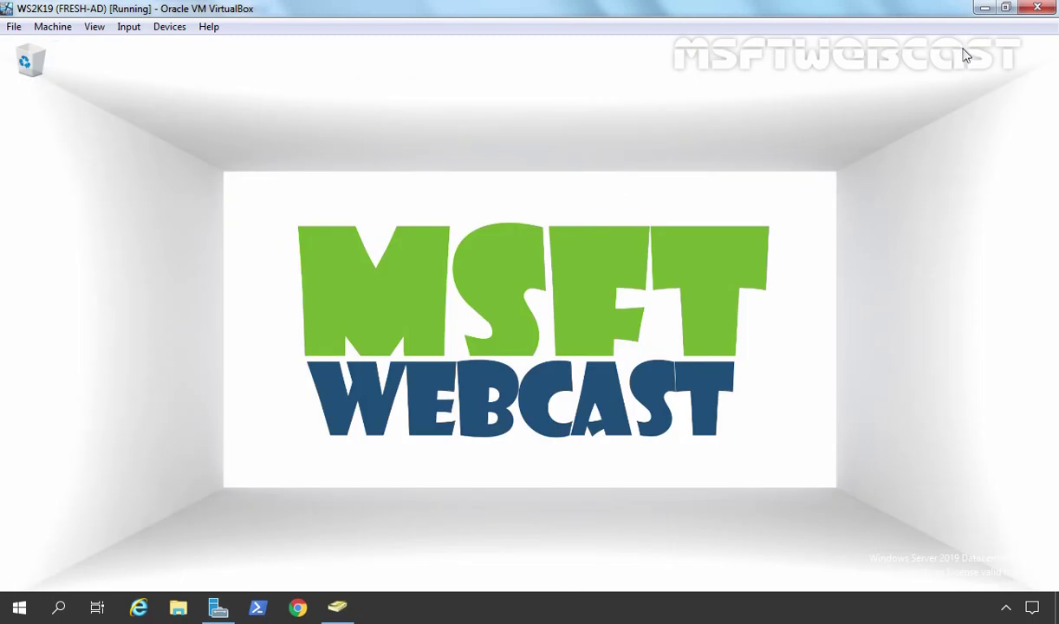
# Step: Sign in to the Windows 10 client as HR User1 with the account password
pyautogui.click(337, 607)
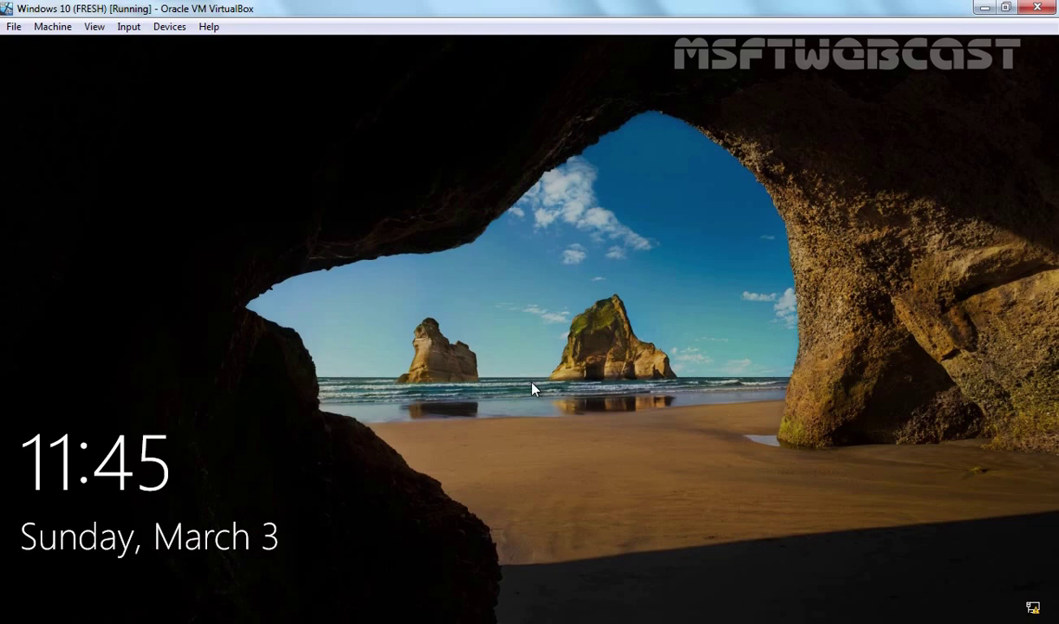
pyautogui.click(533, 389)
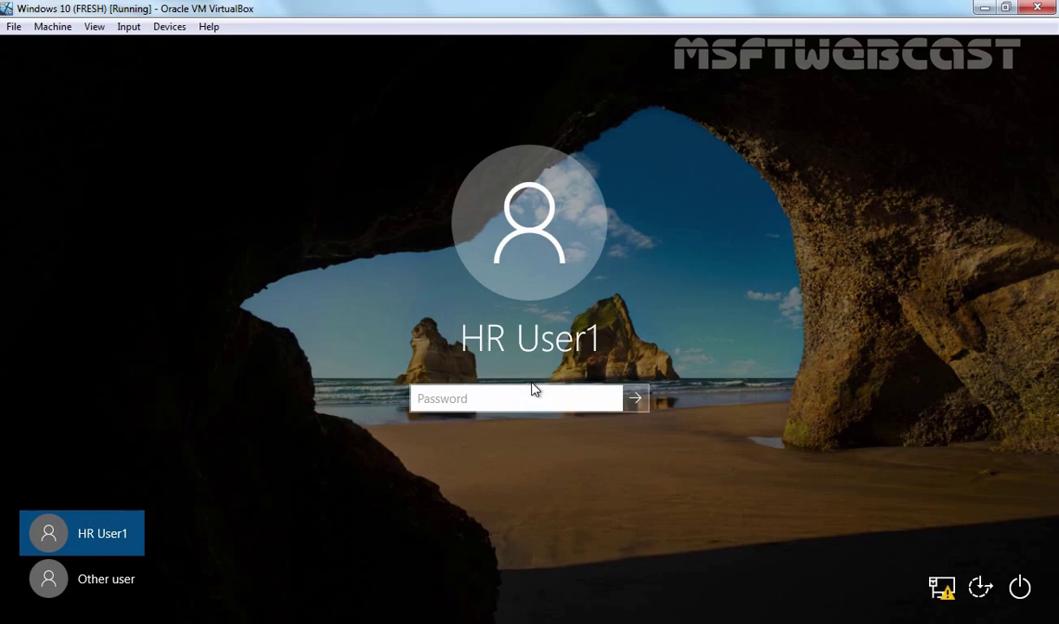
pyautogui.write('Pa$$w0rd')
pyautogui.press('Return')
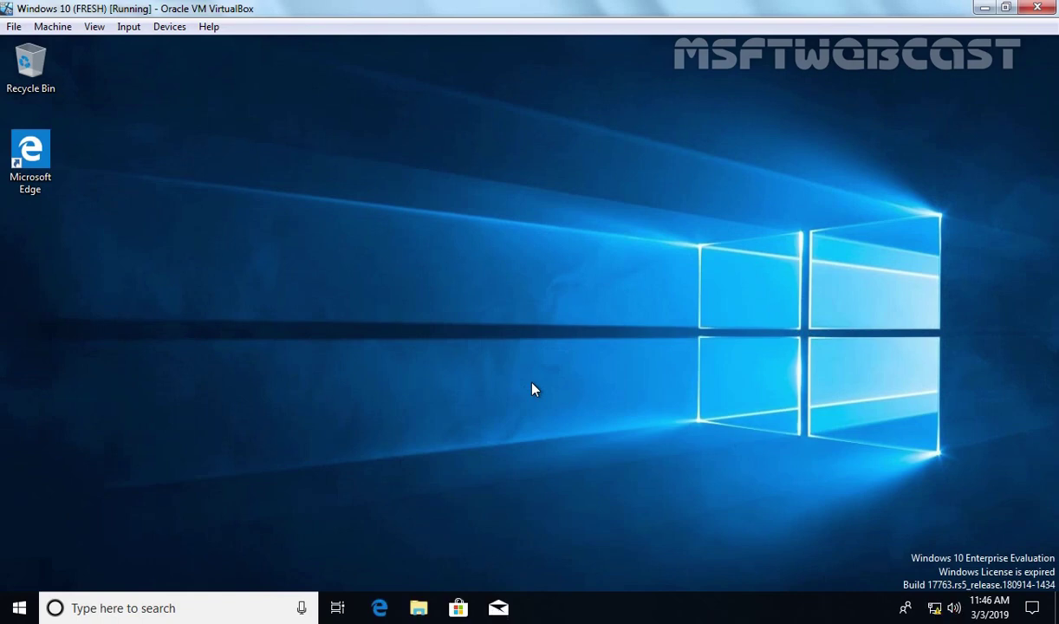
# Step: Launch sysdm.cpl and approve it with the administrator account and its password
pyautogui.press('super+r')
pyautogui.write('sys')
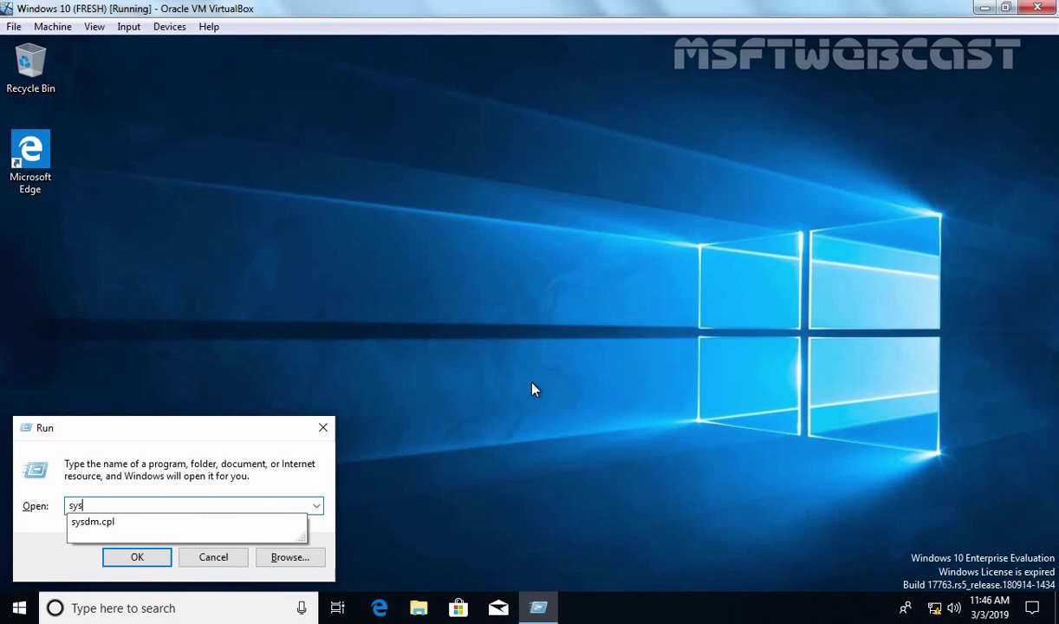
pyautogui.write('dm.cpl')
pyautogui.press('Return')
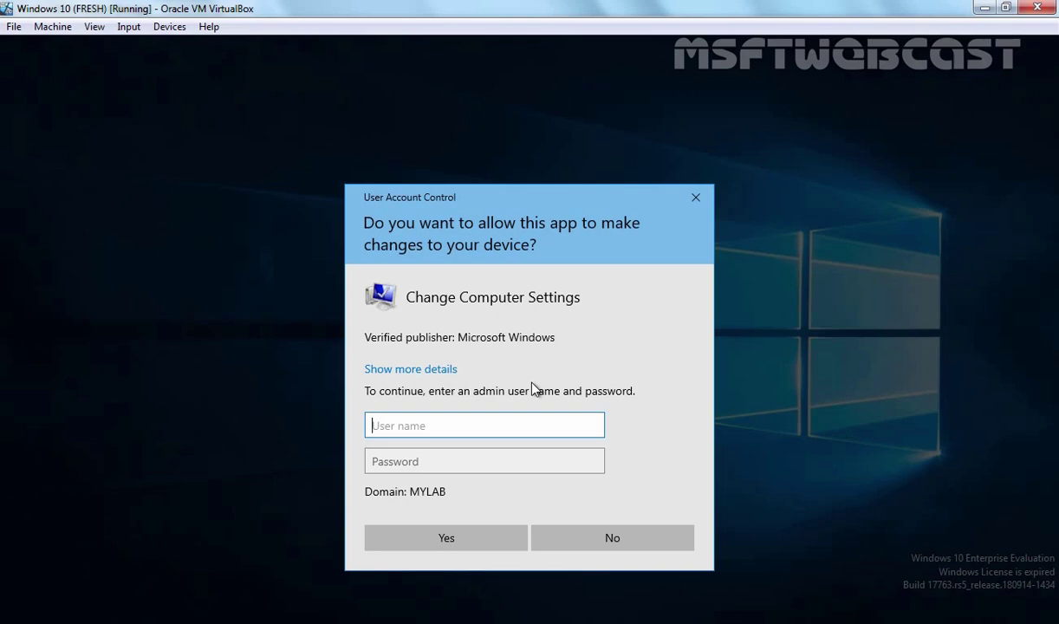
pyautogui.write('administrator')
pyautogui.press('Tab')
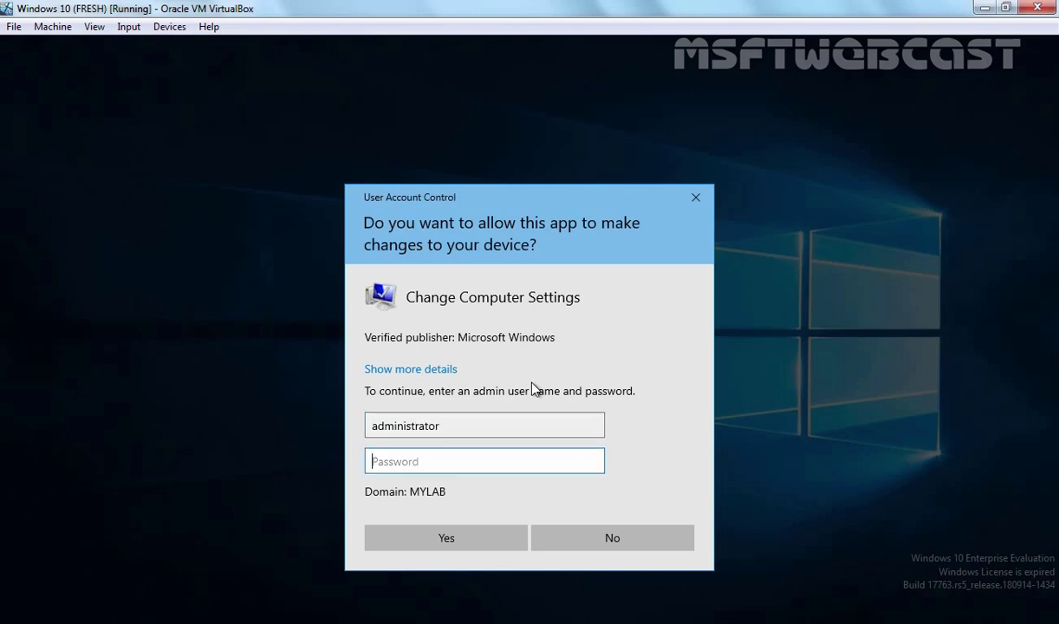
pyautogui.write('Pa$$w0rd')
pyautogui.press('Return')
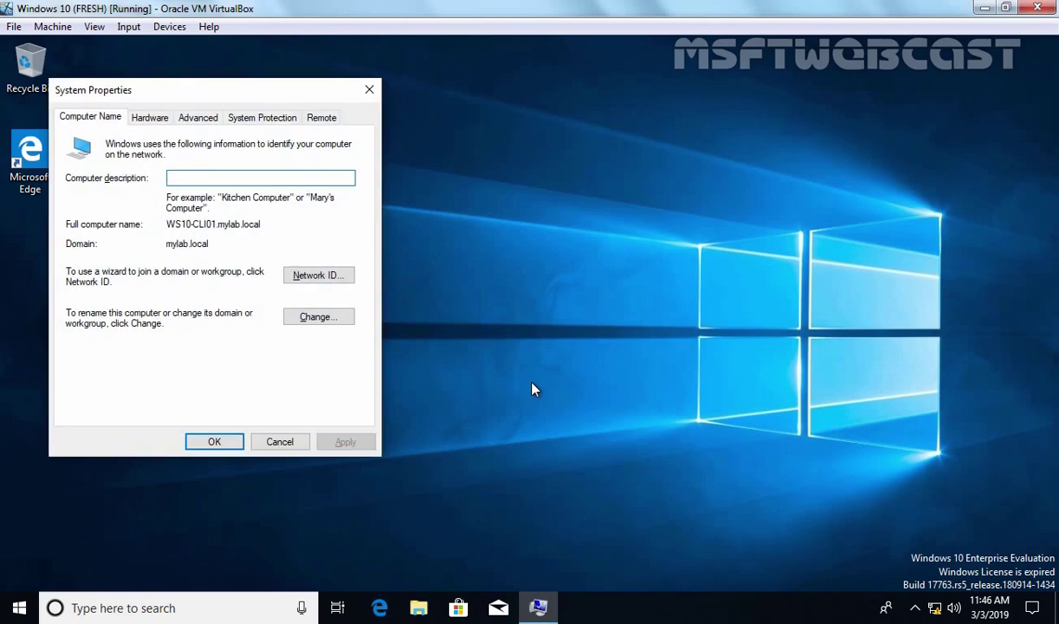
# Step: Check in Advanced > User Profiles that MYLAB\hr.user1's 2.91 MB profile is Local
pyautogui.click(205, 122)
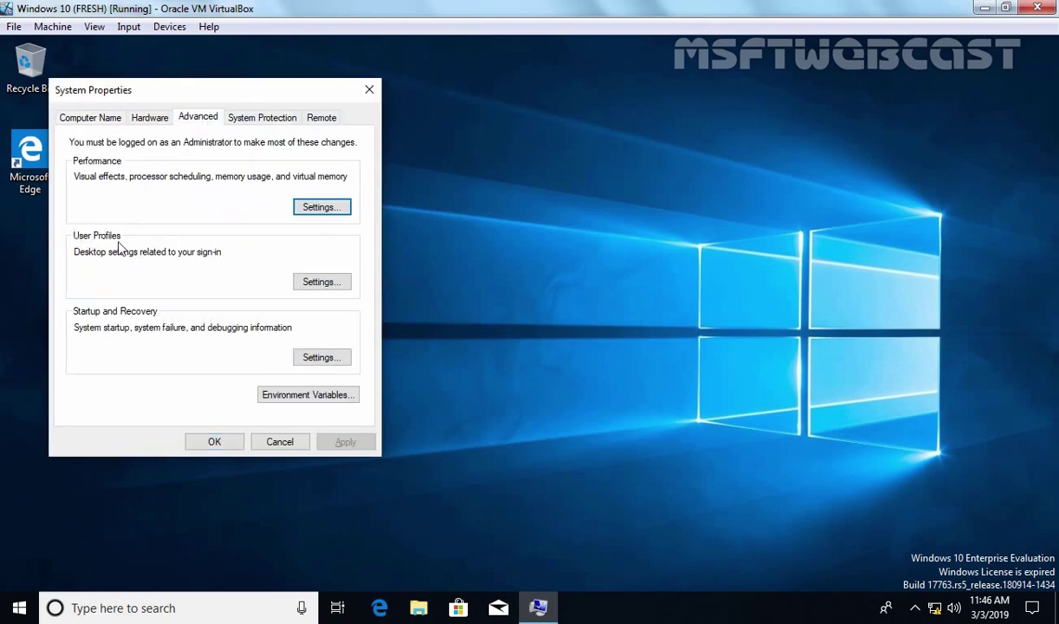
pyautogui.click(323, 285)
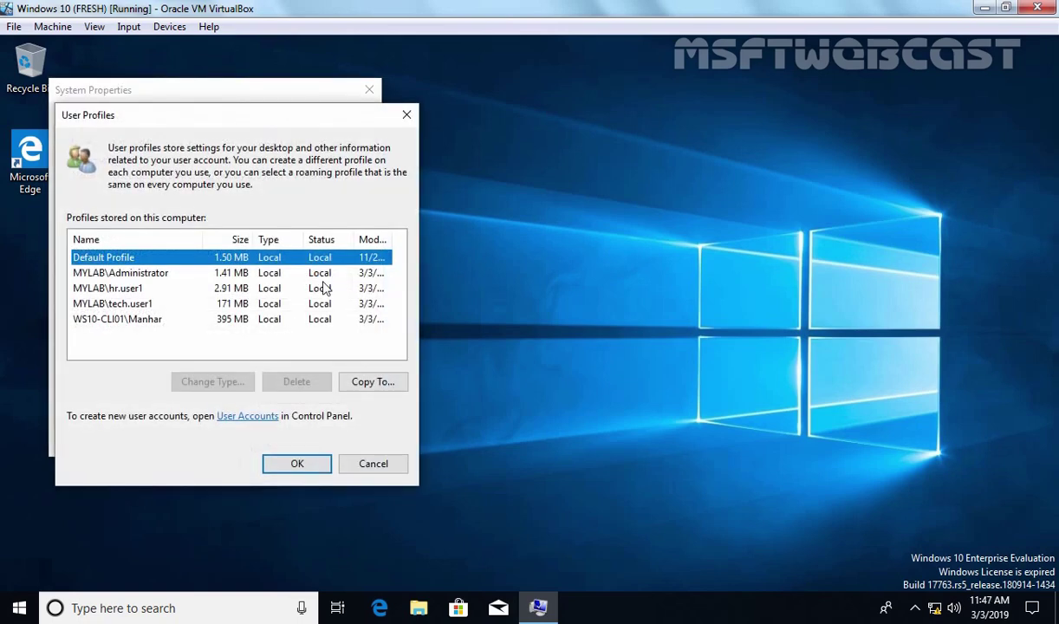
pyautogui.click(90, 286)
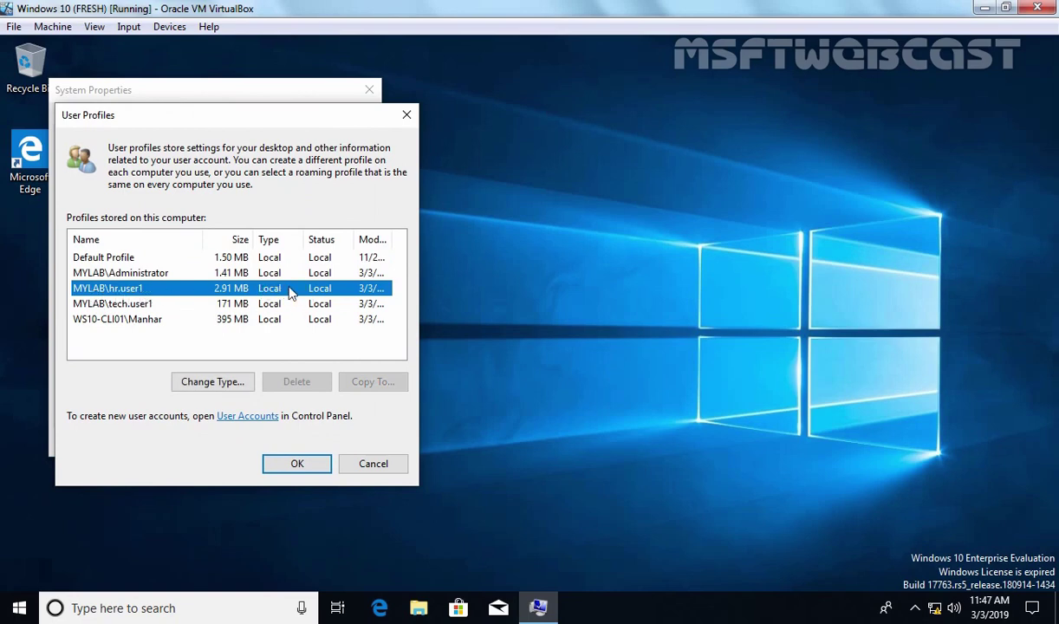
pyautogui.click(278, 465)
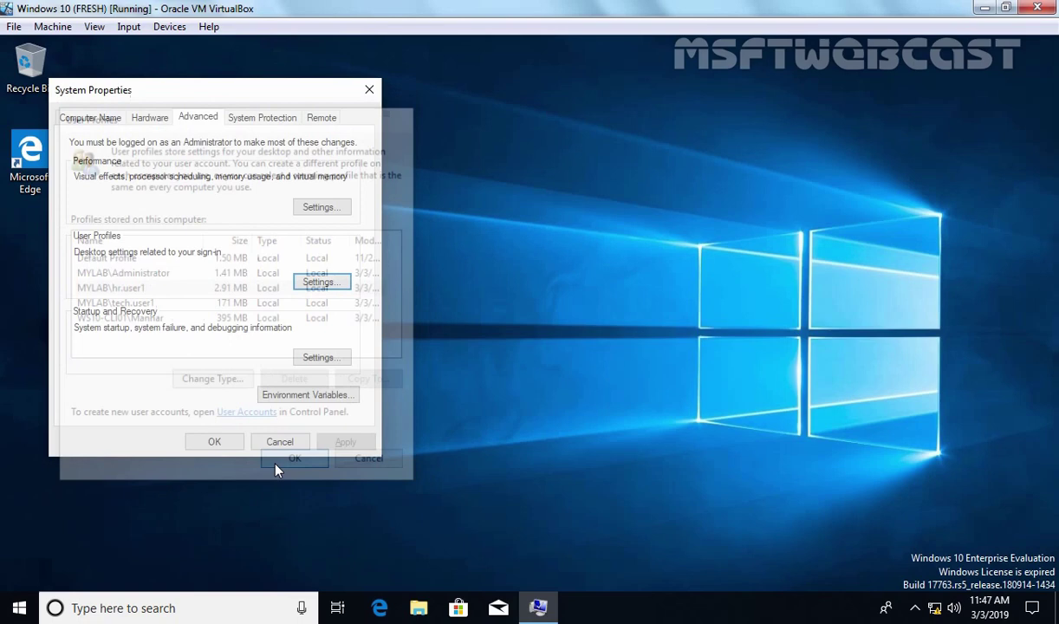
# Step: Set HR User1's profile path to \\WS2K19-DC01\RoamPro$\hr.user1 and apply it
pyautogui.click(213, 443)
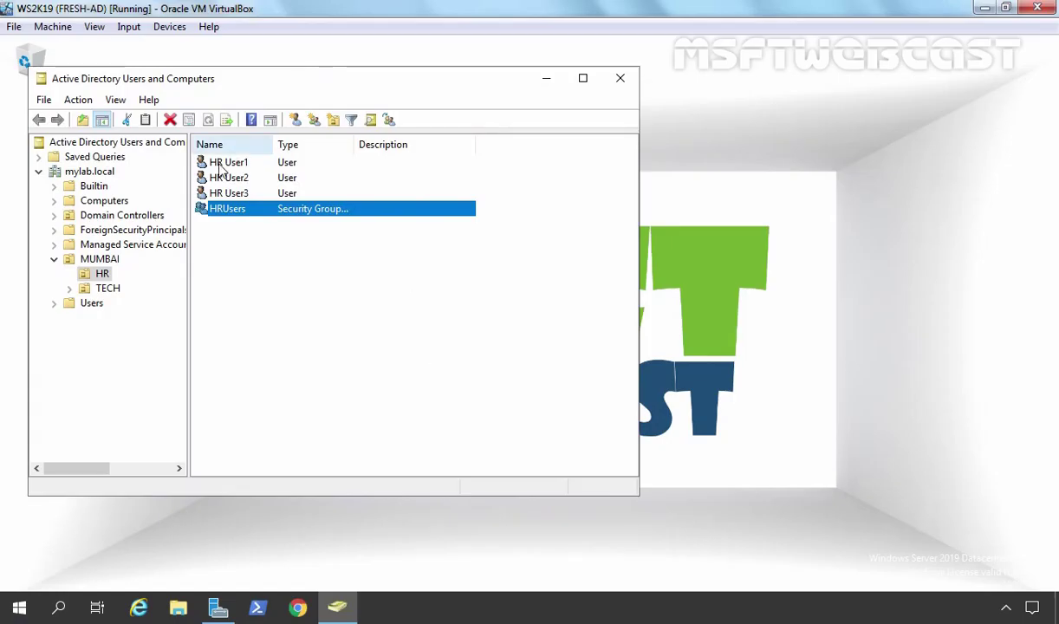
pyautogui.click(220, 165)
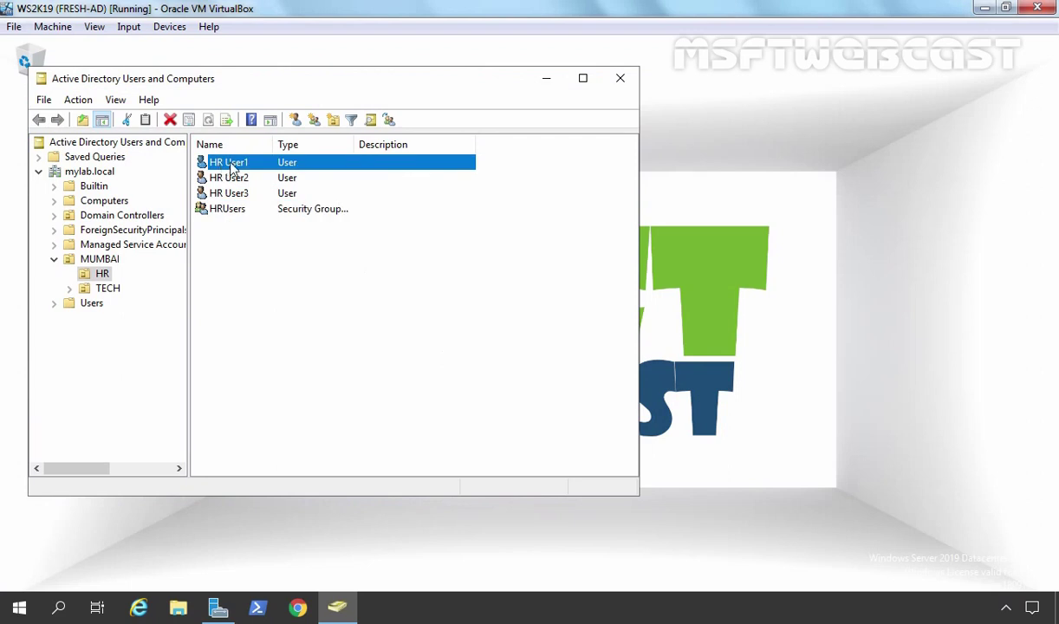
pyautogui.rightClick(233, 168)
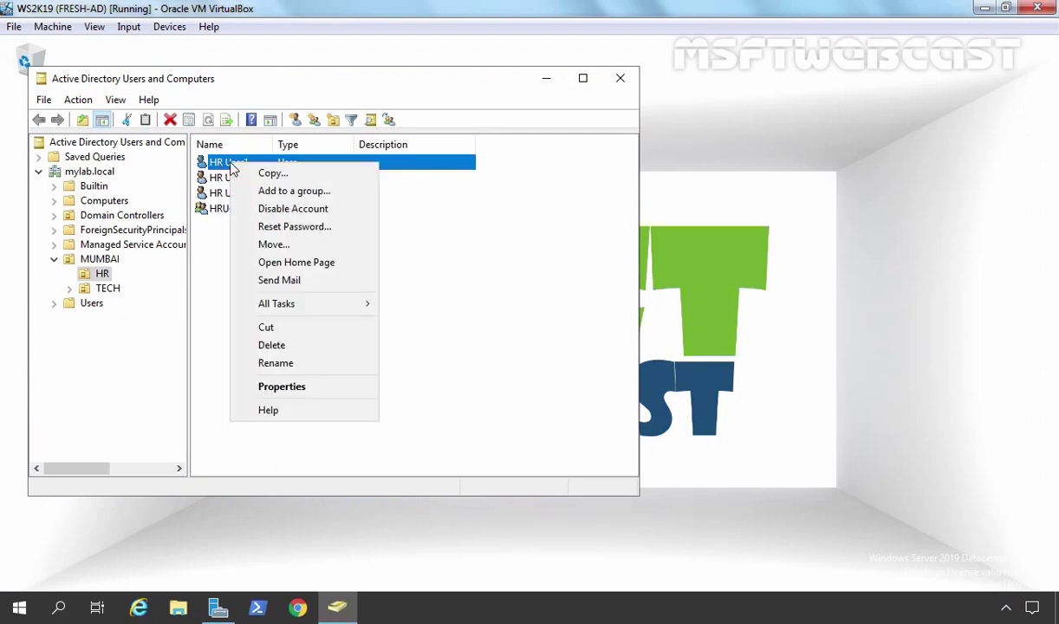
pyautogui.click(285, 390)
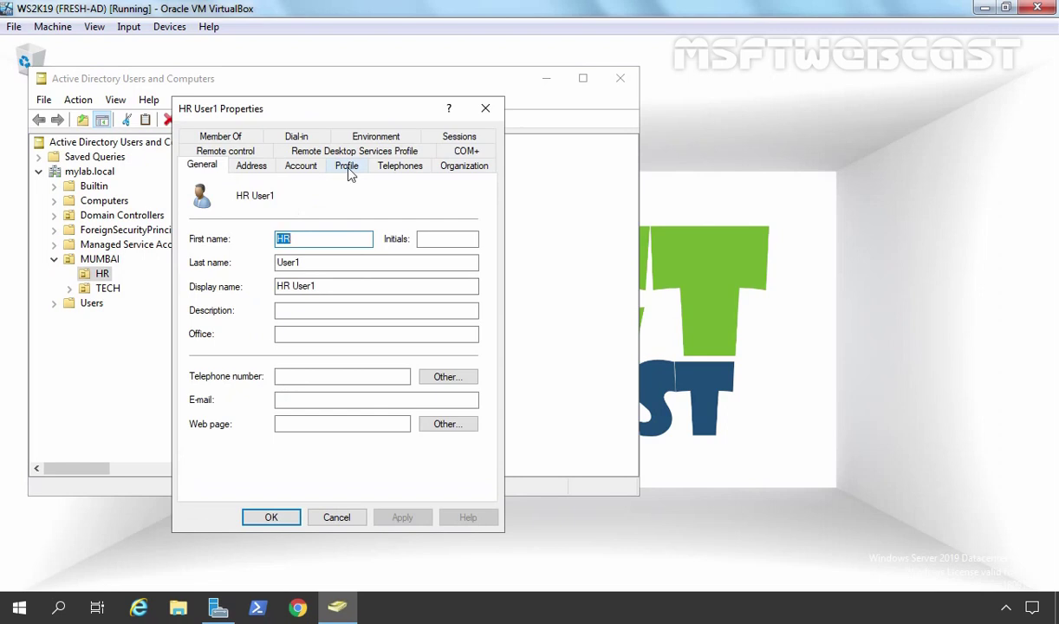
pyautogui.click(347, 166)
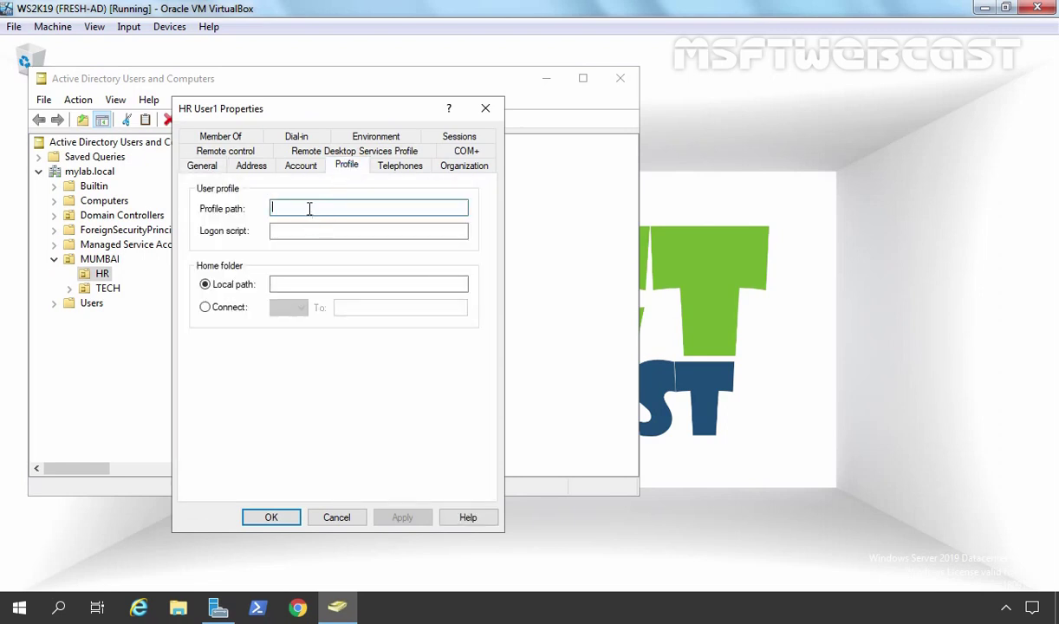
pyautogui.rightClick(309, 209)
pyautogui.click(335, 273)
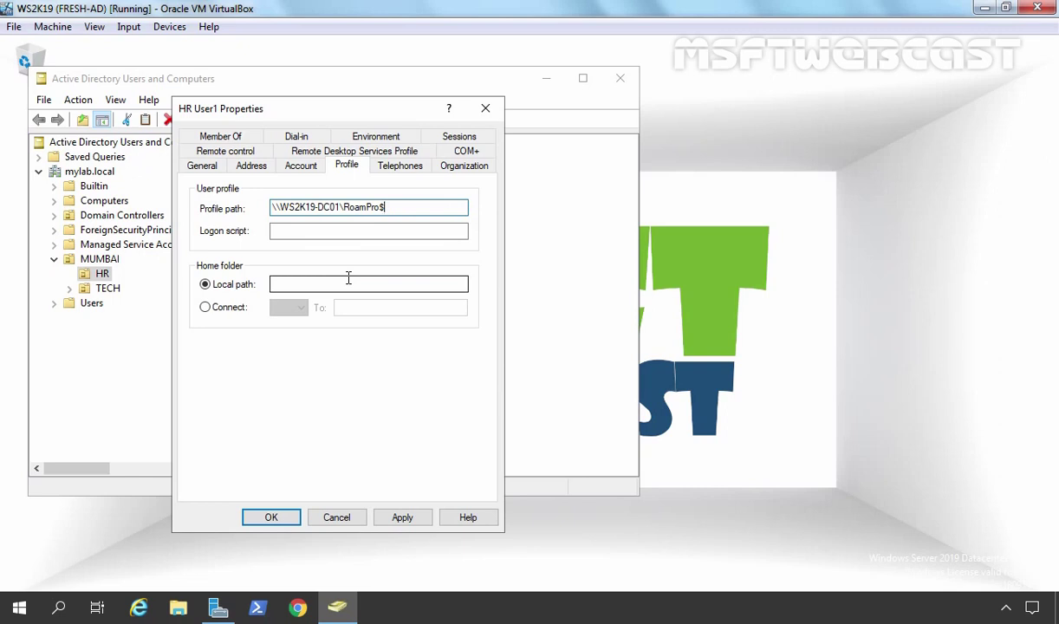
pyautogui.write('\\hr.user1')
pyautogui.click(403, 519)
pyautogui.click(280, 519)
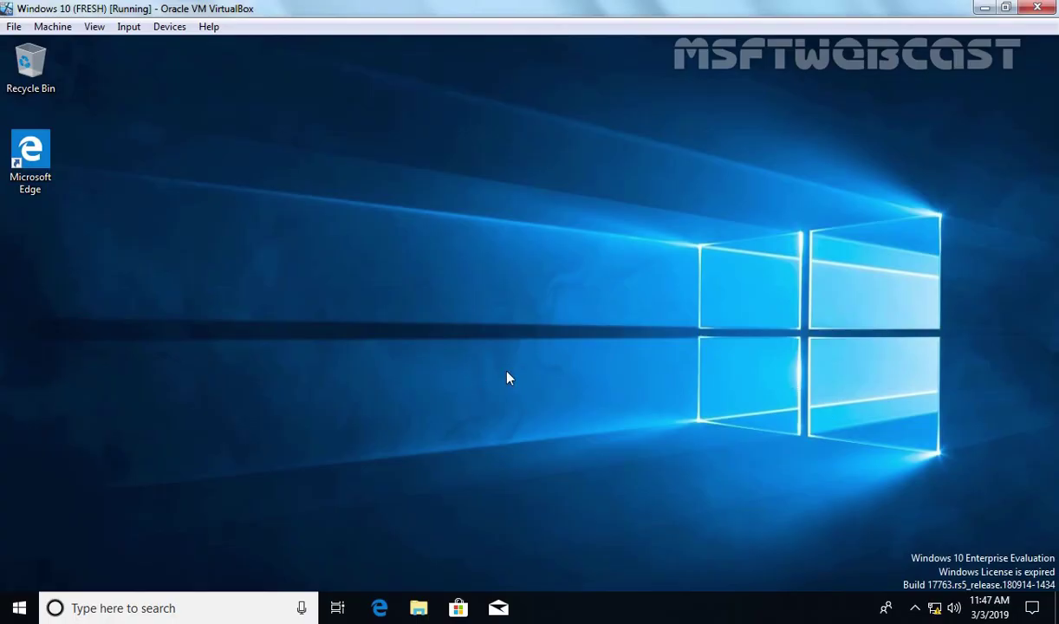
# Step: Restart the Windows 10 client from the Shut Down Windows dialog
pyautogui.hotkey('alt', 'F4')
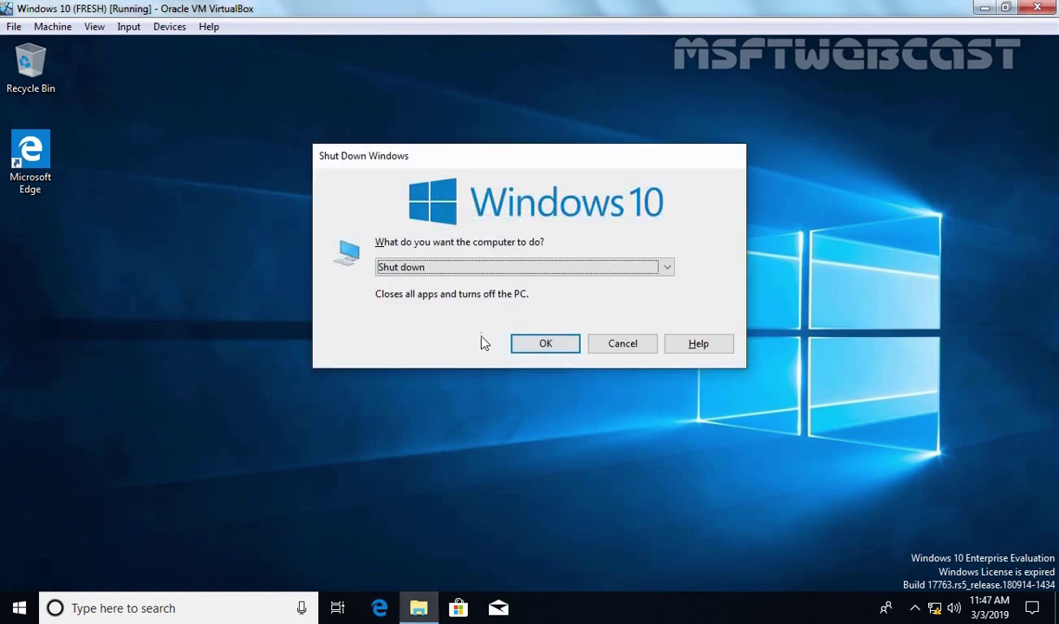
pyautogui.click(477, 269)
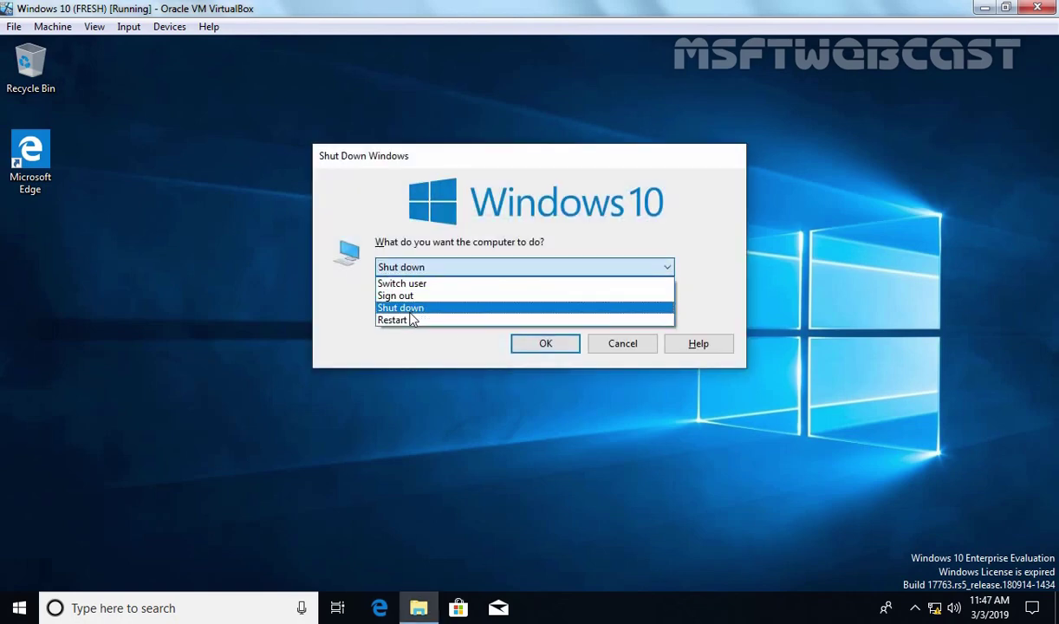
pyautogui.click(408, 320)
pyautogui.click(544, 344)
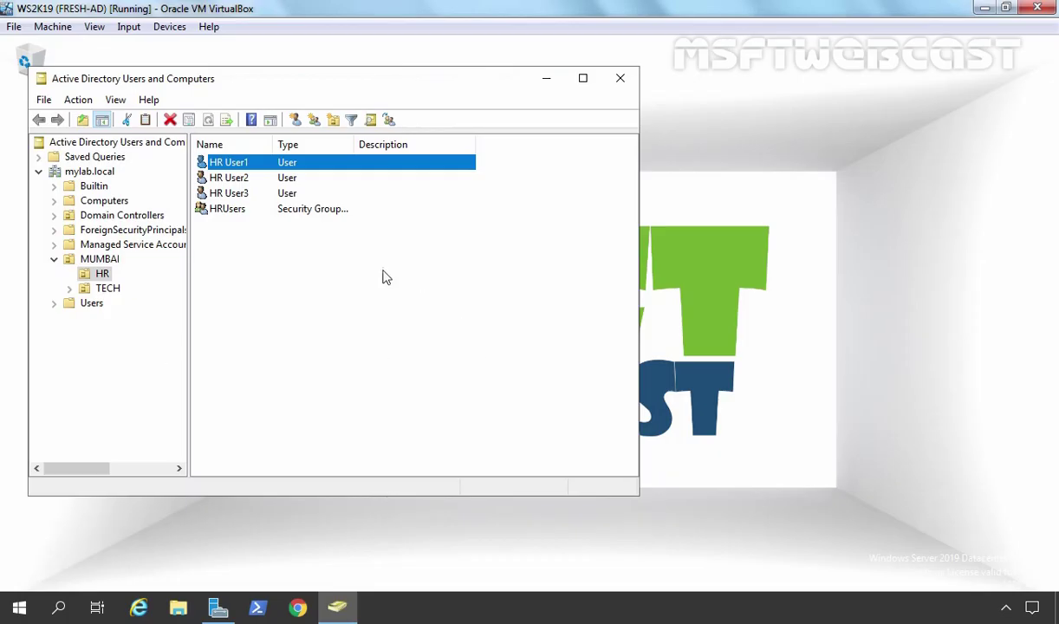
# Step: Give HR User2 and HR User3 together the profile path \\WS2K19-DC01\RoamPro$\%username%
pyautogui.keyDown('ctrl'); pyautogui.click(239, 195); pyautogui.keyUp('ctrl')
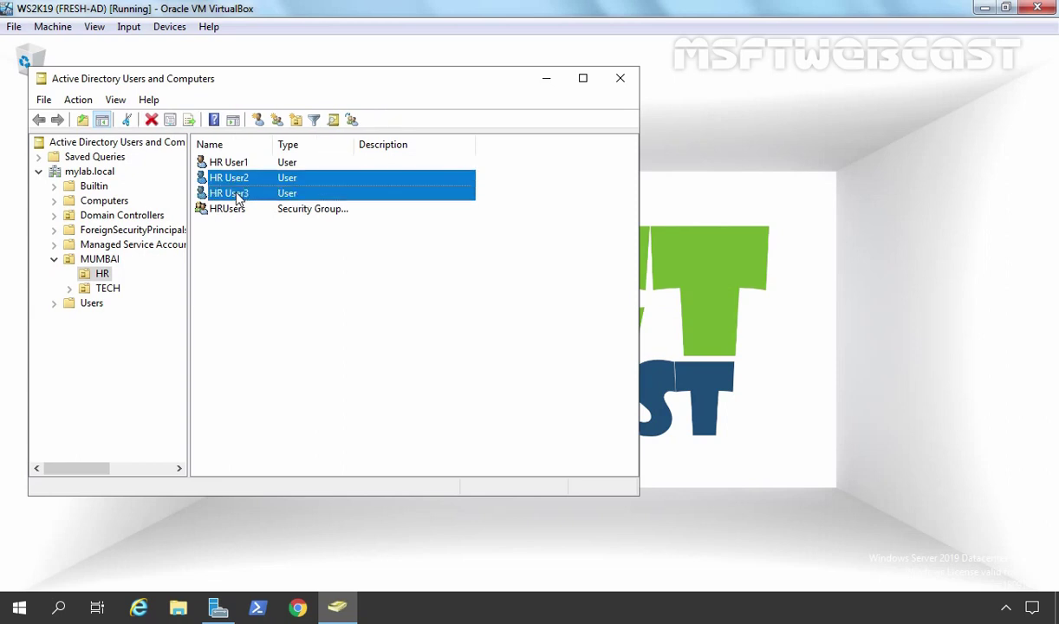
pyautogui.rightClick(239, 198)
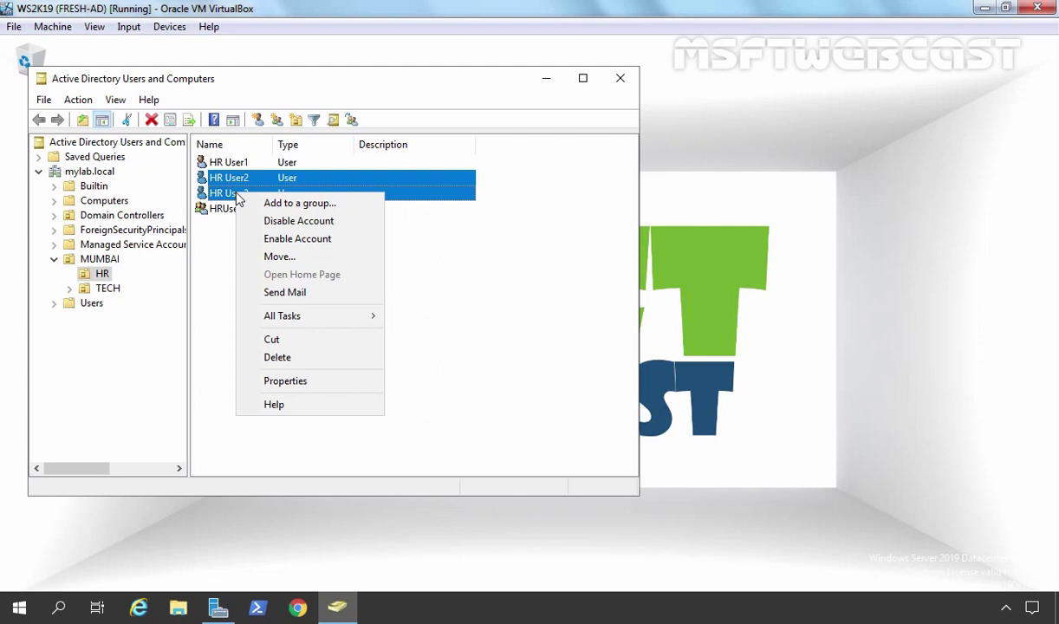
pyautogui.click(299, 383)
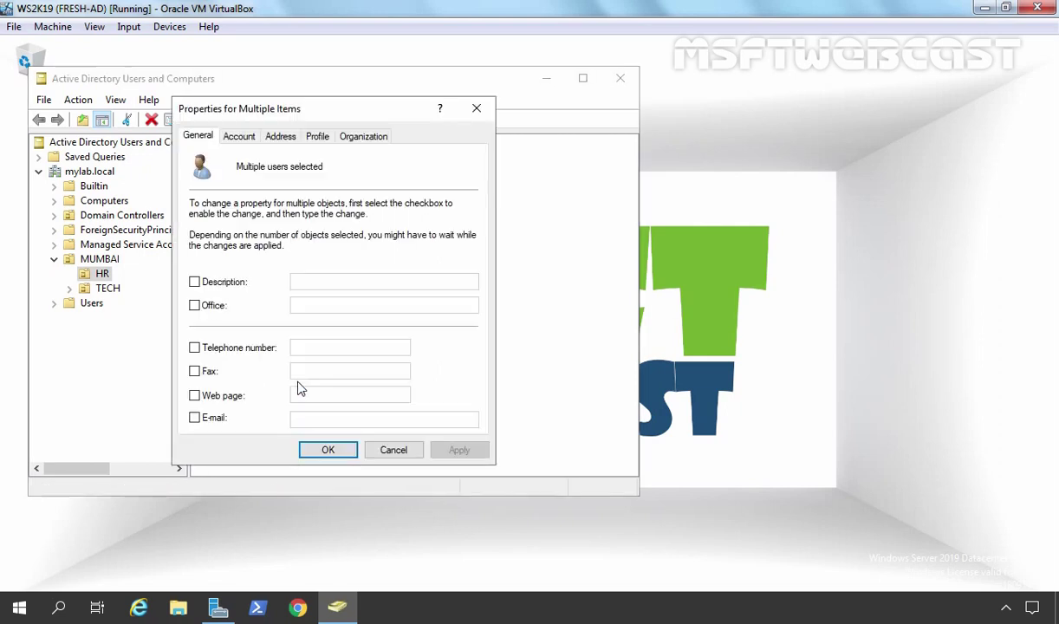
pyautogui.click(312, 140)
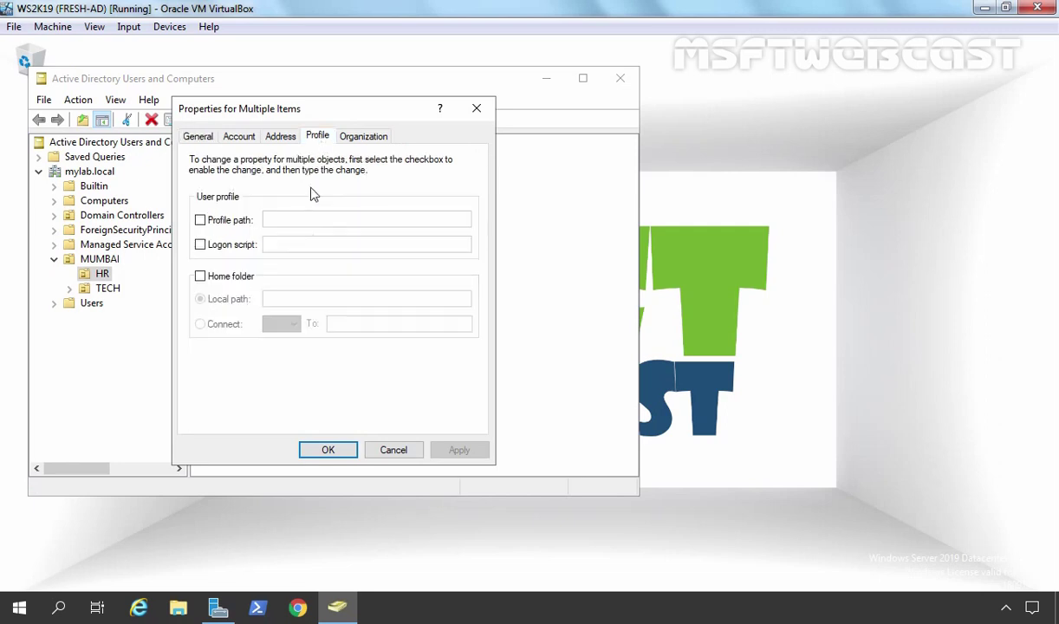
pyautogui.click(201, 220)
pyautogui.click(279, 222)
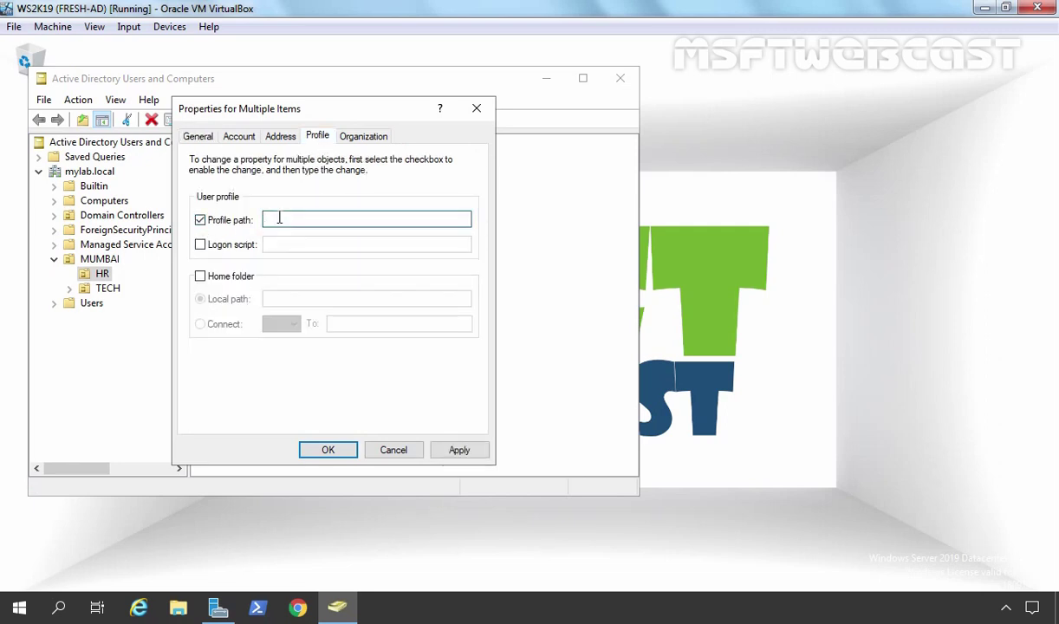
pyautogui.write('\\\\WS2K19-DC01\\RoamPro$')
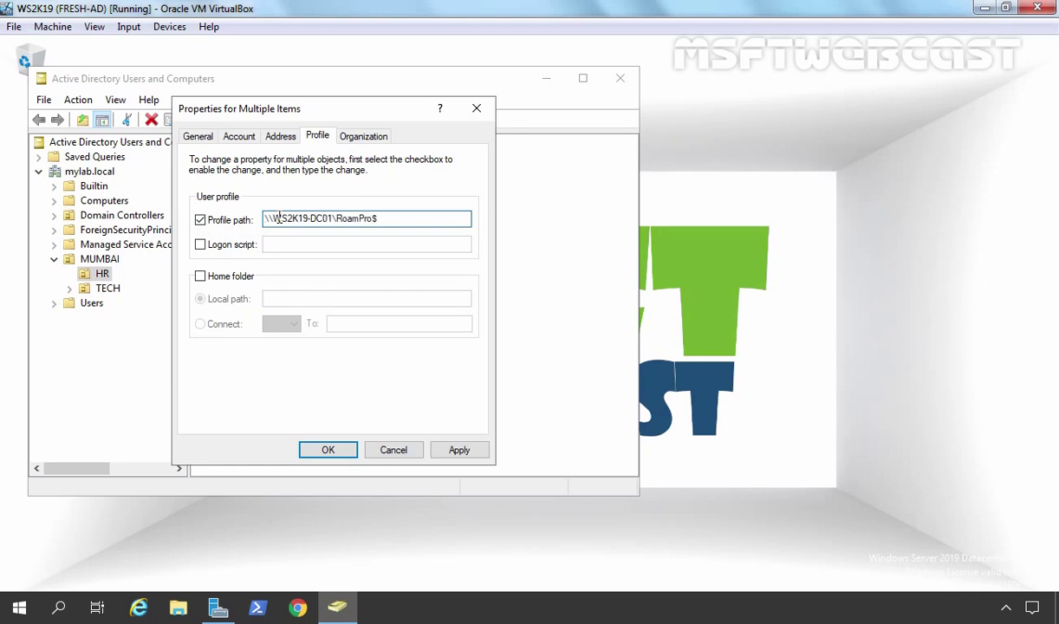
pyautogui.write('\\%username%')
pyautogui.click(462, 450)
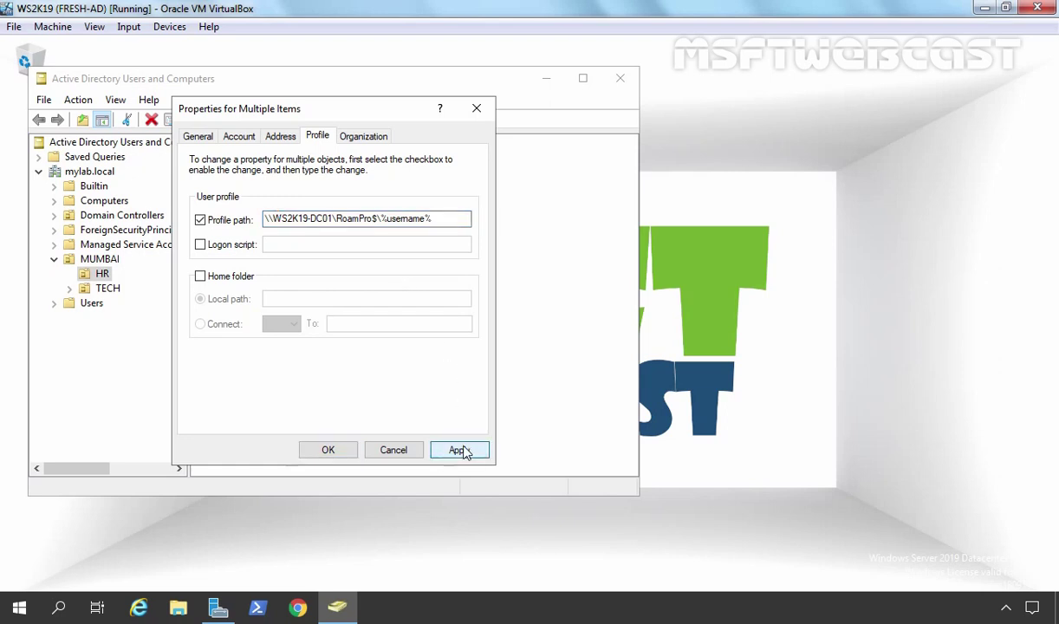
pyautogui.click(329, 450)
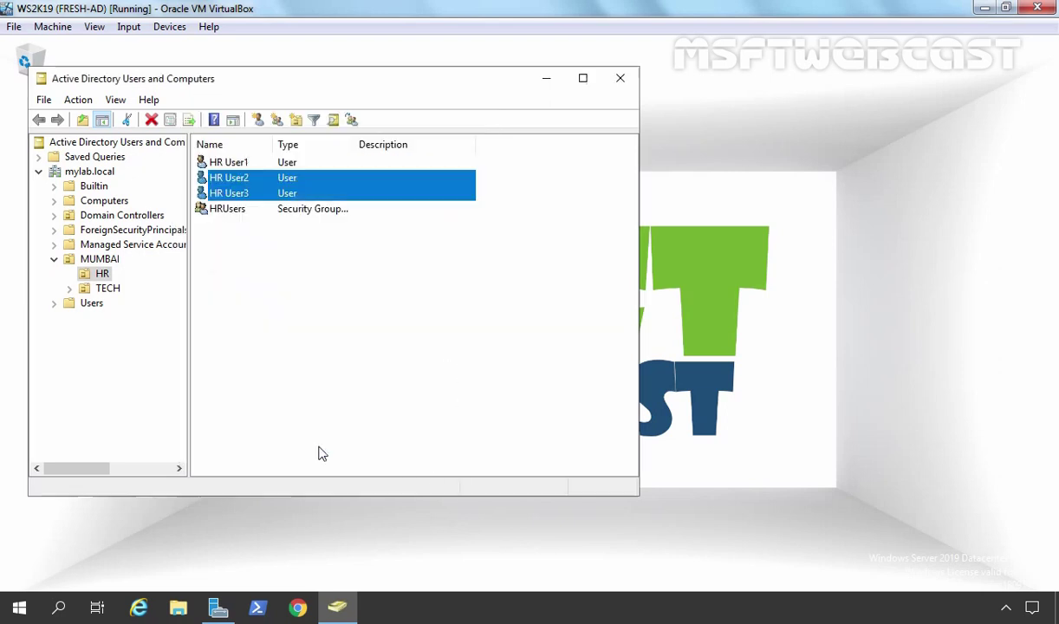
# Step: Open HR User3's properties and verify the profile path ends in \hr.user3
pyautogui.click(323, 291)
pyautogui.doubleClick(233, 194)
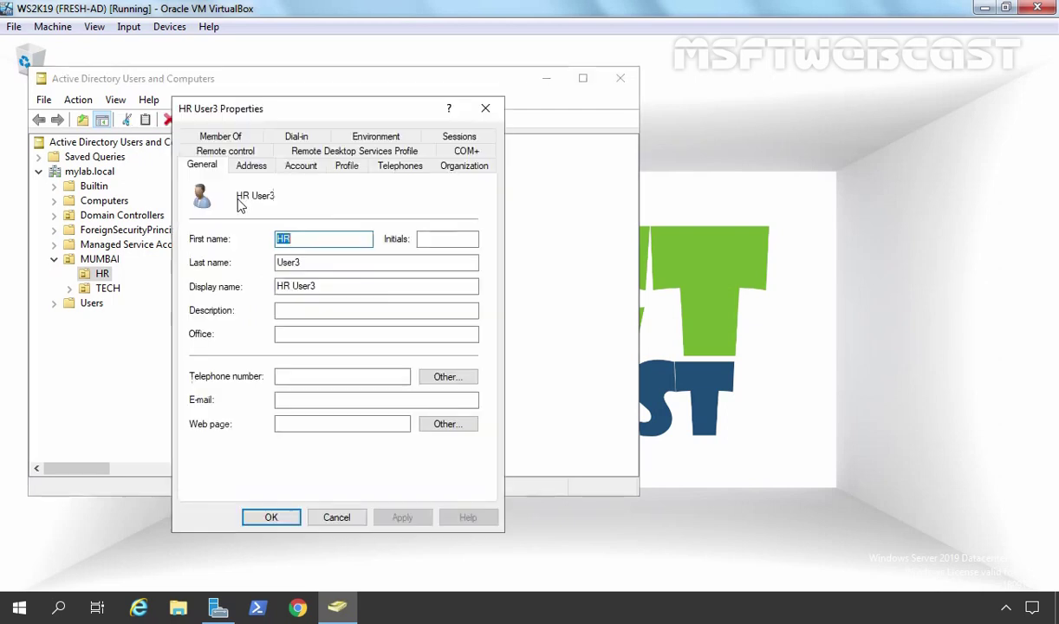
pyautogui.click(347, 167)
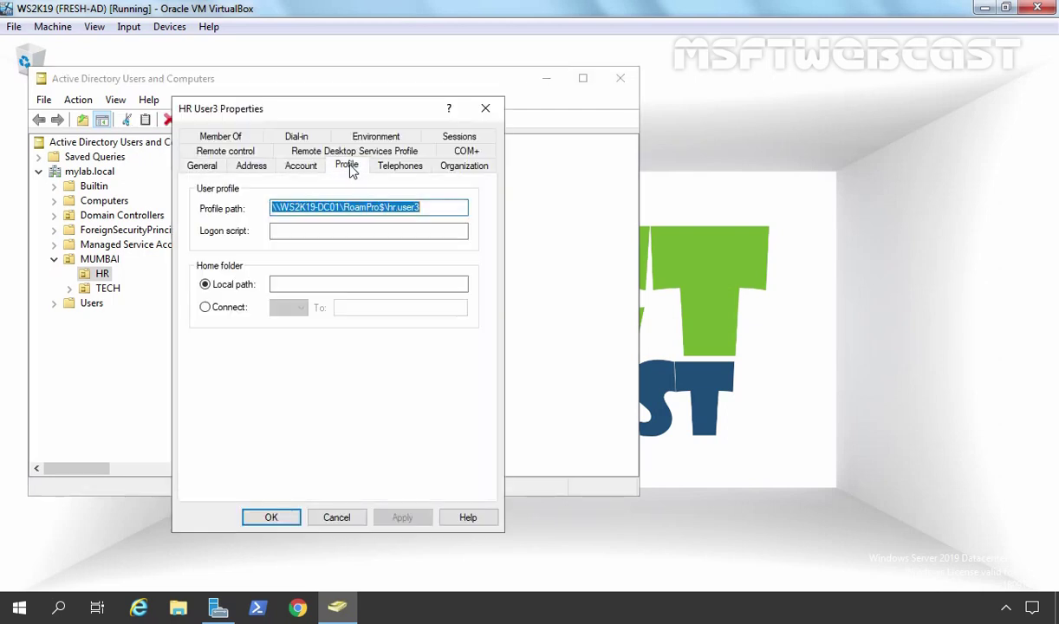
pyautogui.click(422, 211)
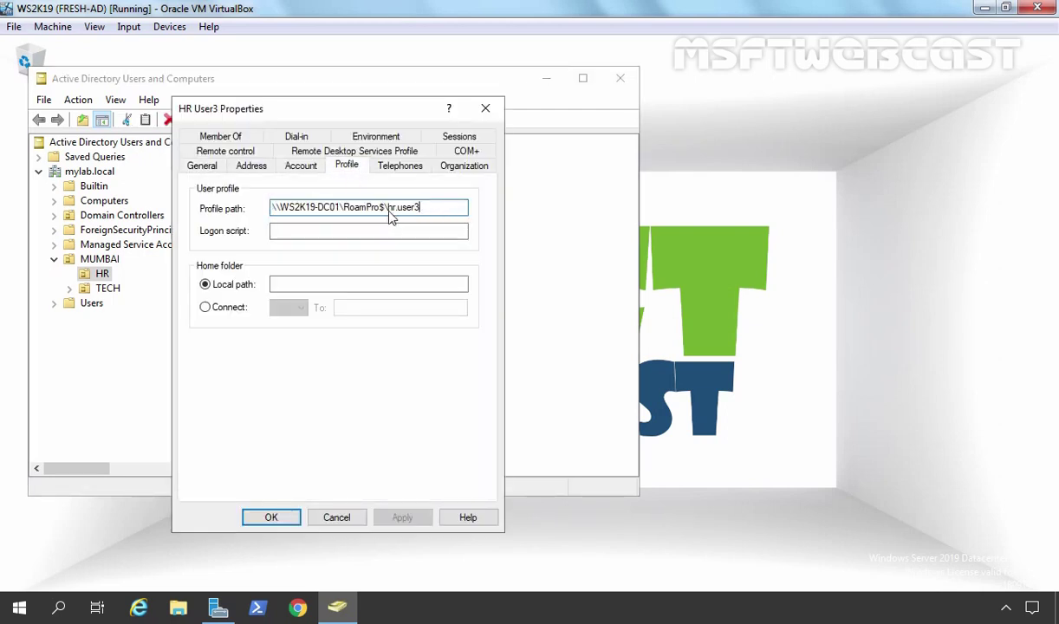
pyautogui.moveTo(385, 207); pyautogui.dragTo(441, 209)
# Step: Review HR User3's General and Account tabs, then close the properties without changes
pyautogui.click(202, 166)
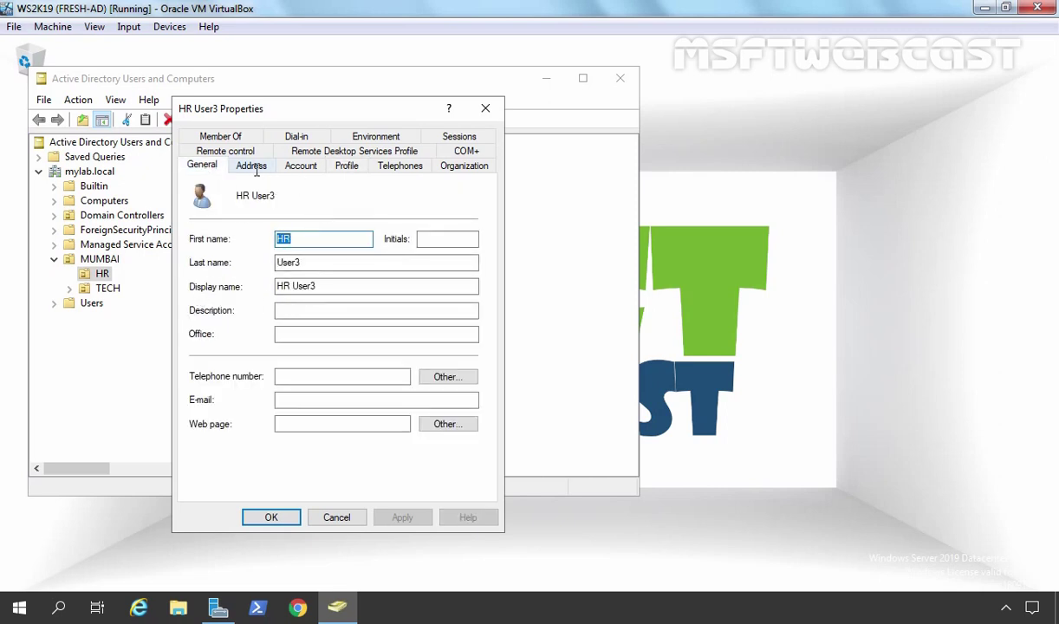
pyautogui.click(286, 168)
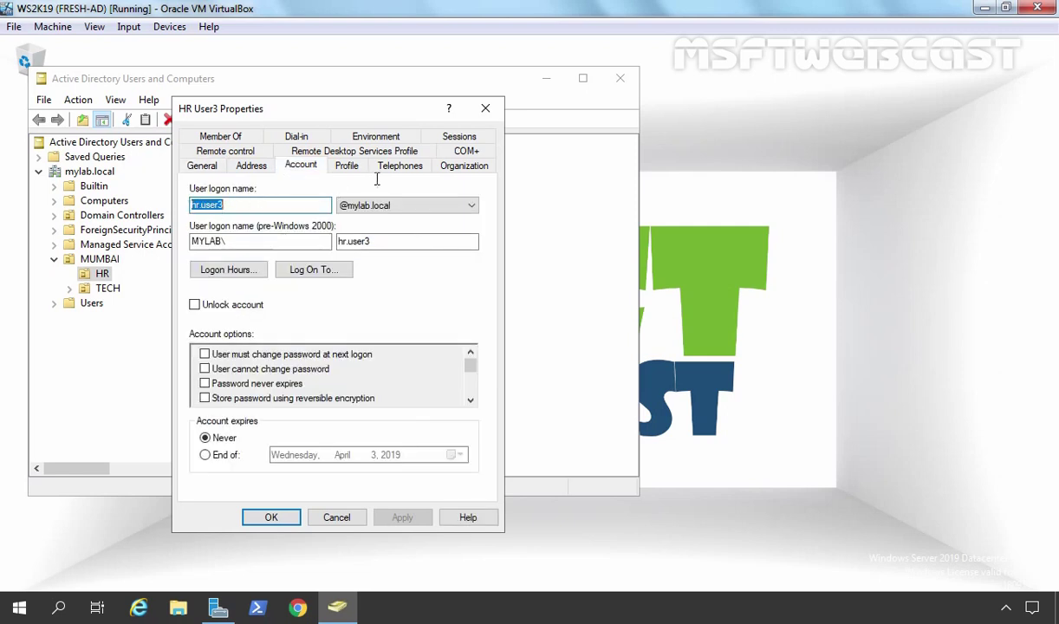
pyautogui.click(349, 166)
pyautogui.click(424, 207)
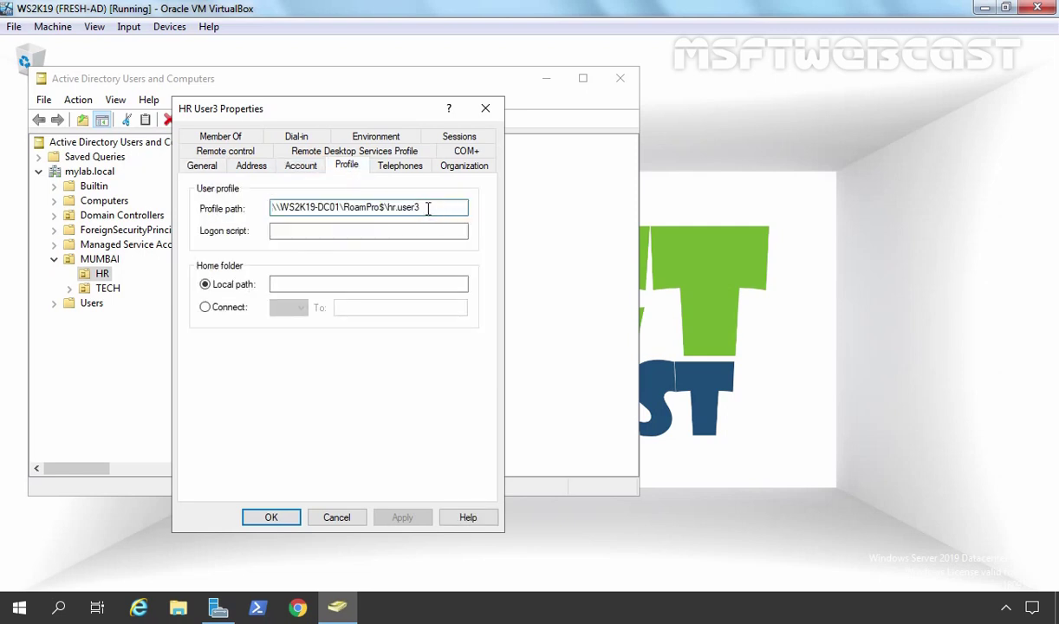
pyautogui.click(340, 519)
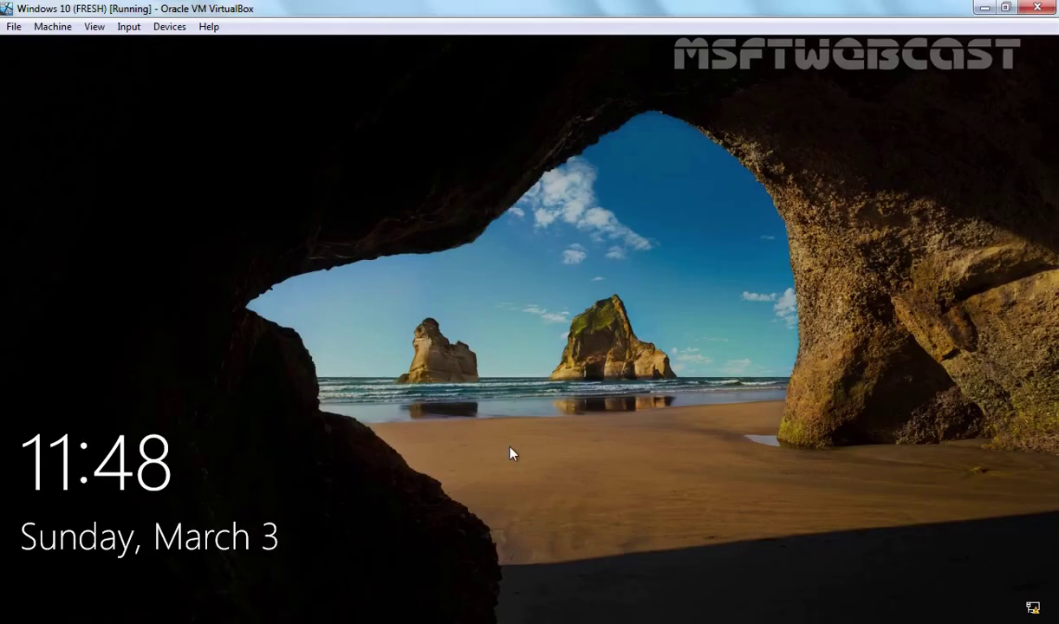
# Step: Sign in to the Windows 10 client as HR User1 with the account password
pyautogui.click(439, 435)
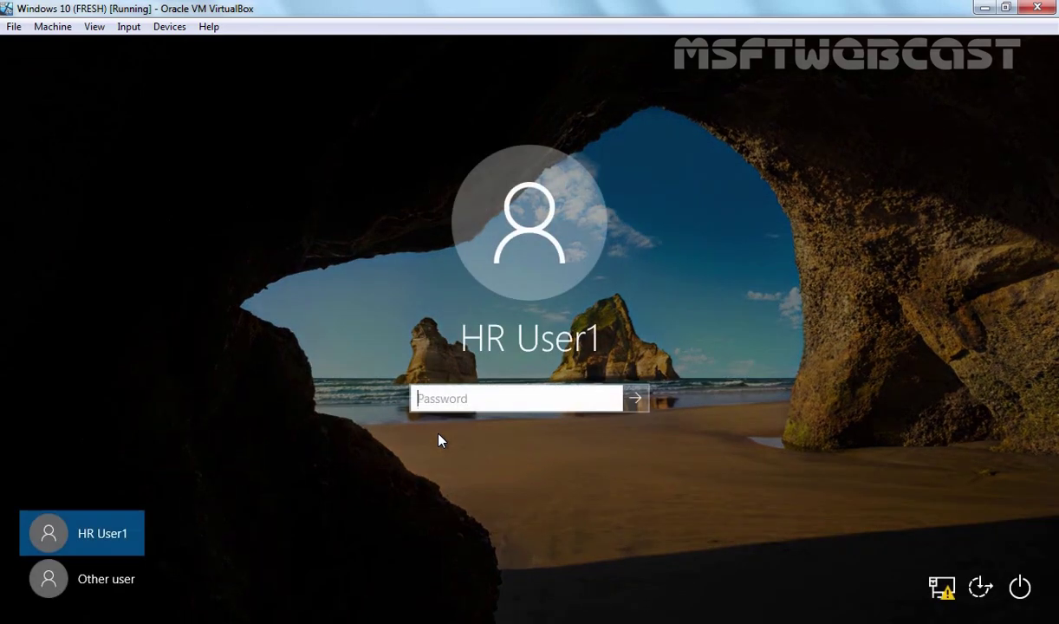
pyautogui.write('P@ssw0rd')
pyautogui.press('Return')
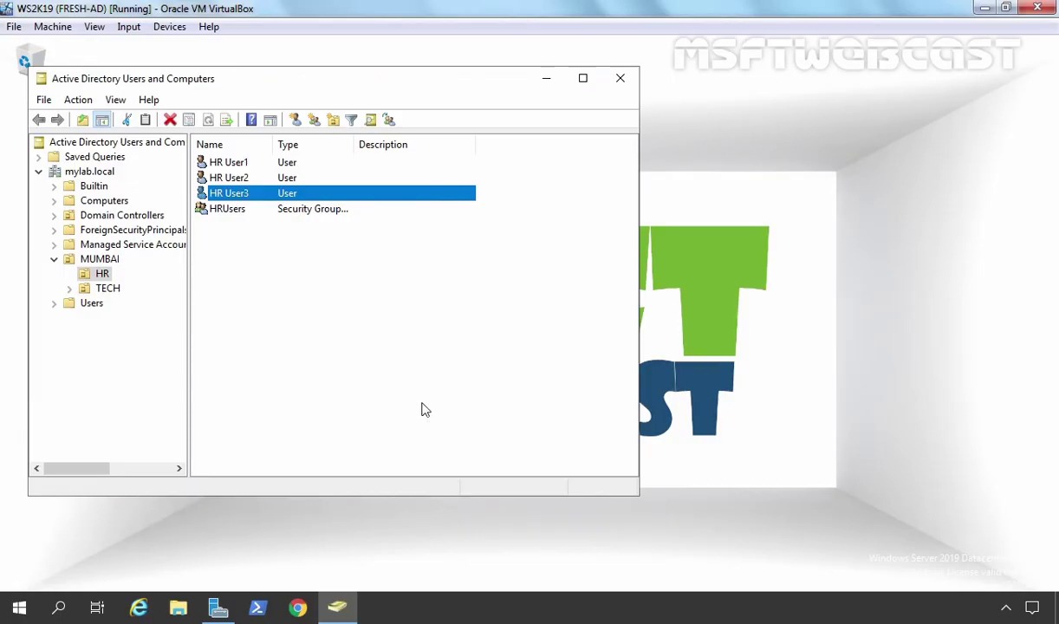
# Step: Browse to C:\RoamPro on the server and confirm the hr.user1.V6 folder exists
pyautogui.click(178, 607)
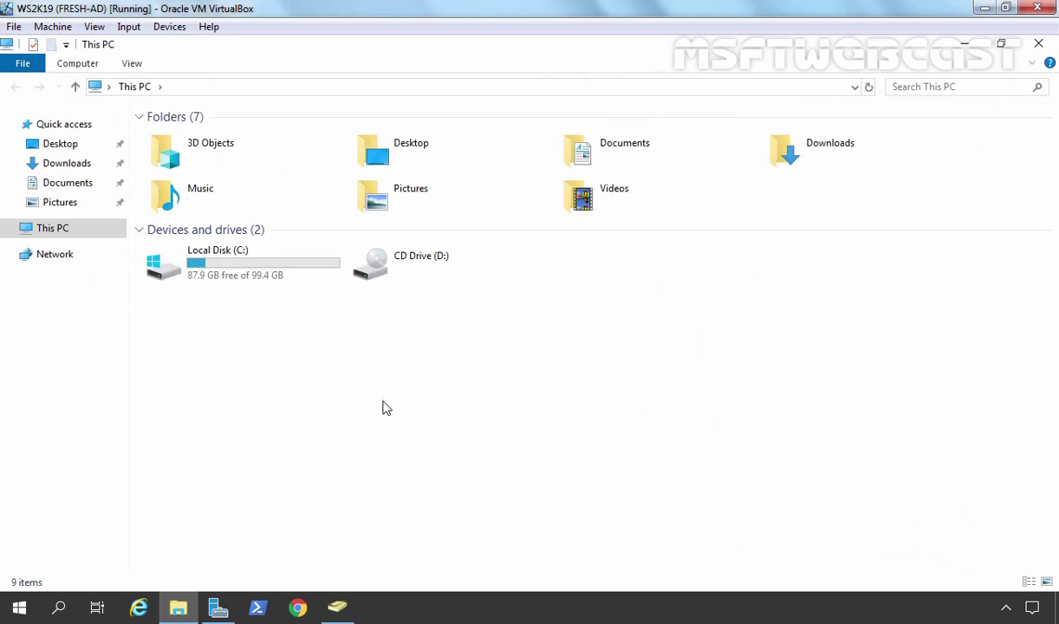
pyautogui.doubleClick(198, 265)
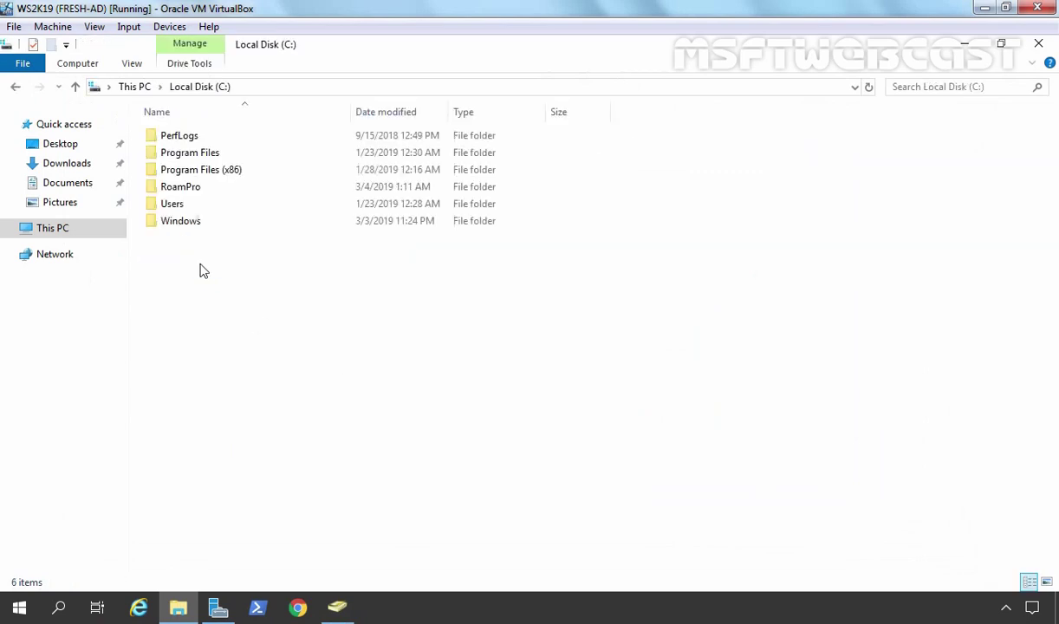
pyautogui.click(189, 187)
pyautogui.doubleClick(197, 192)
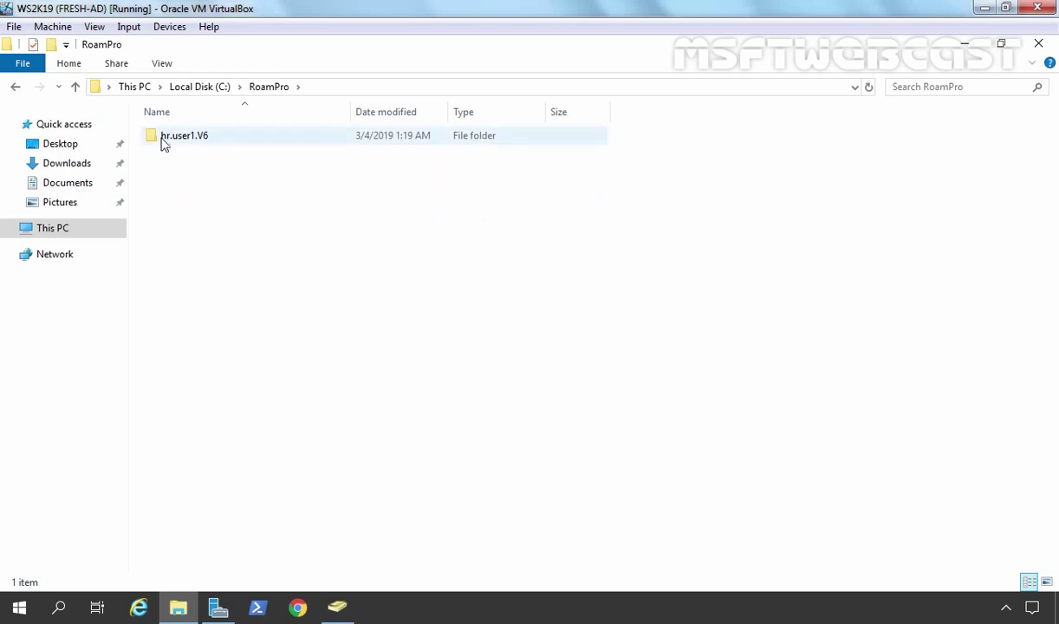
pyautogui.click(165, 145)
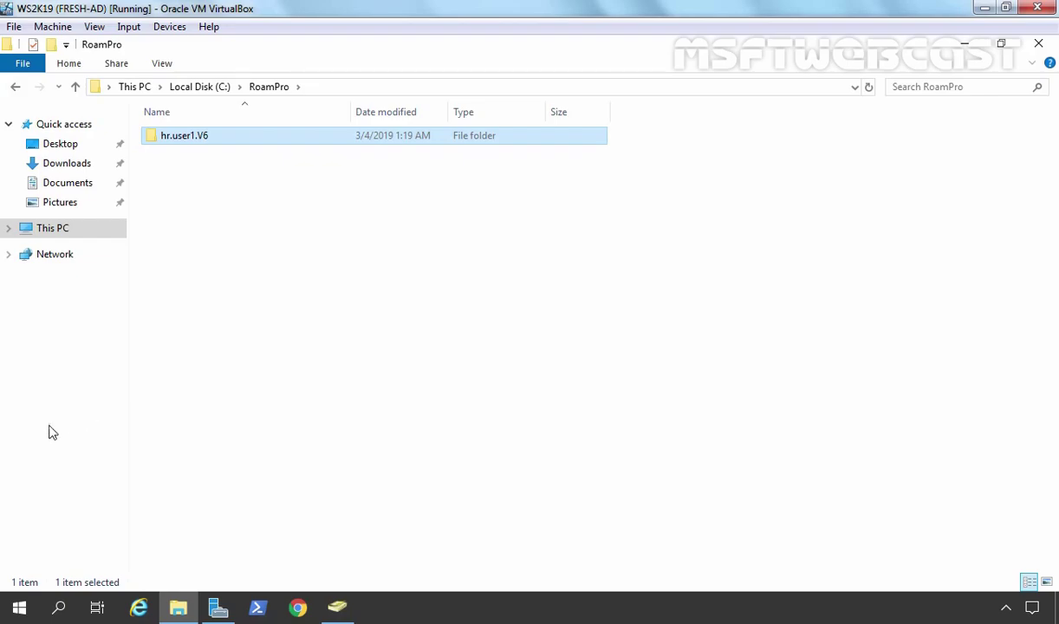
pyautogui.hotkey('alt', 'Tab')
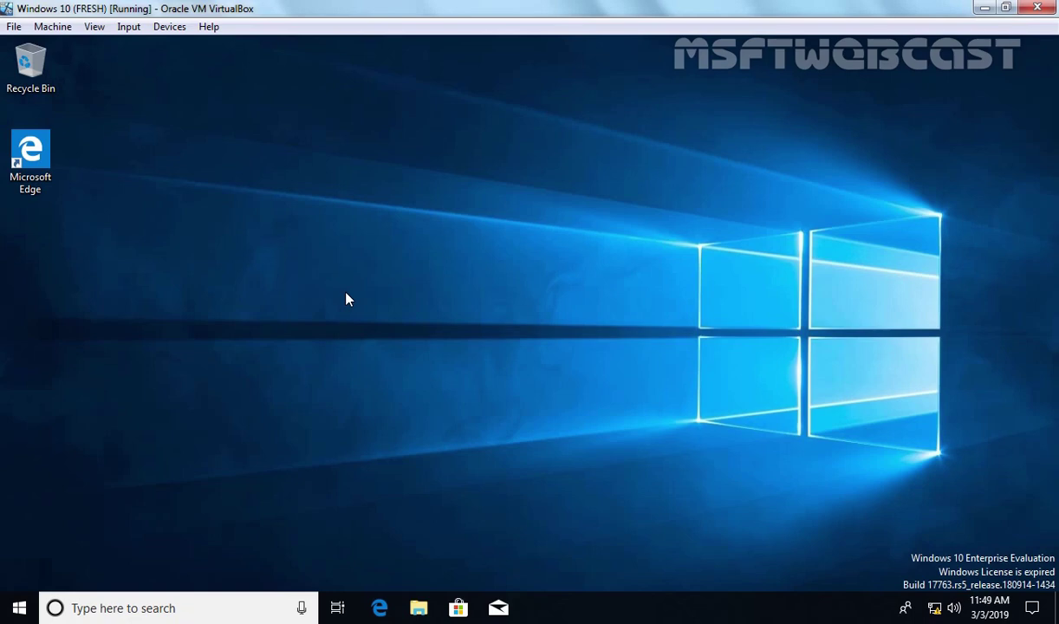
pyautogui.press('super+r')
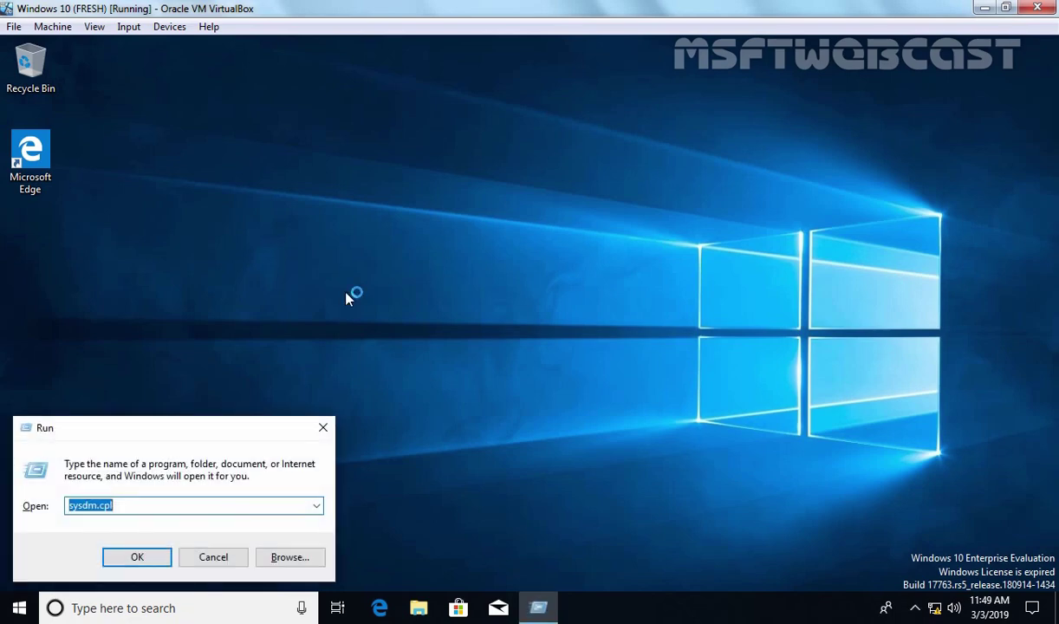
pyautogui.press('Return')
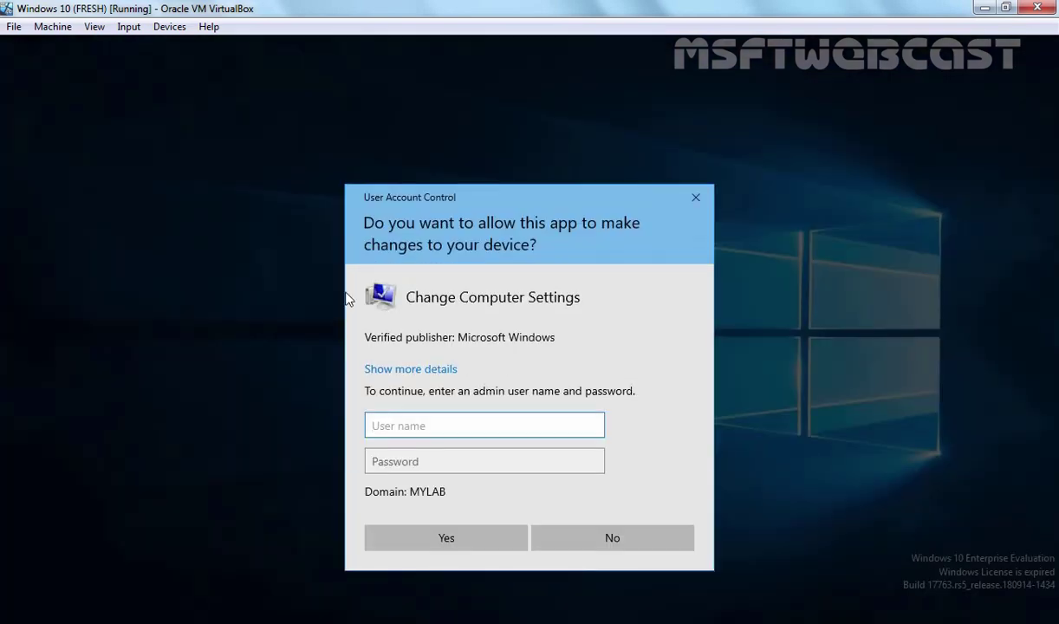
pyautogui.write('administrator')
pyautogui.press('Tab')
pyautogui.write('•••••••••')
pyautogui.press('Return')
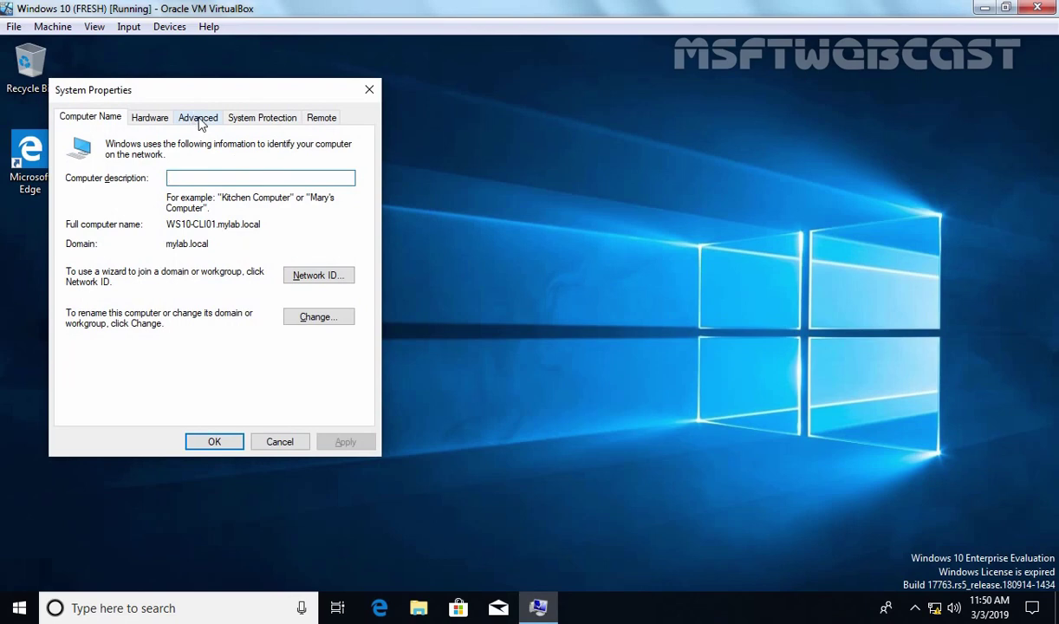
pyautogui.click(191, 119)
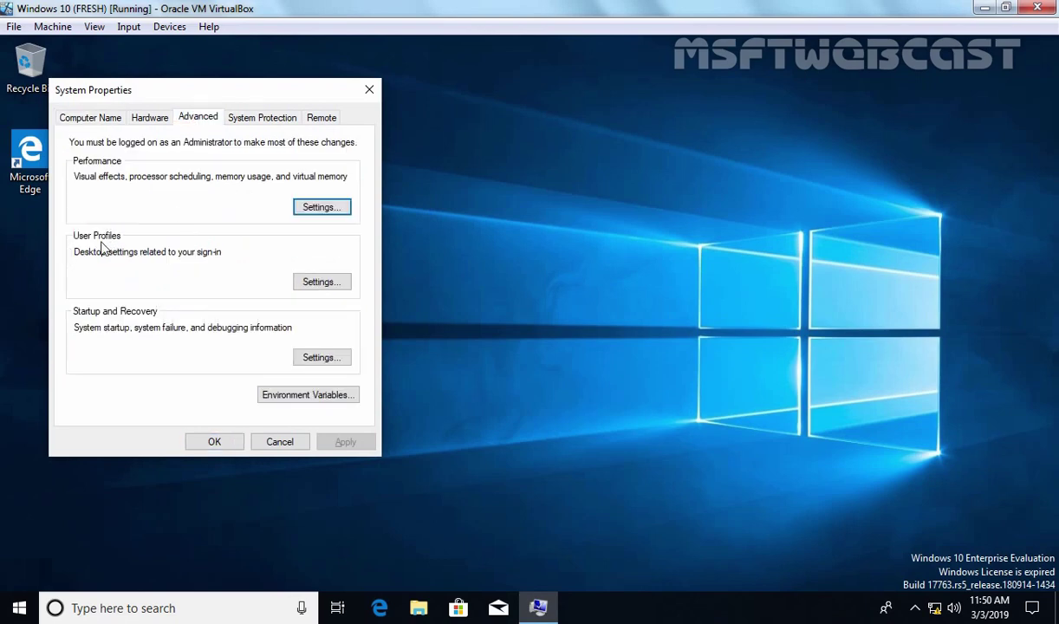
pyautogui.click(320, 283)
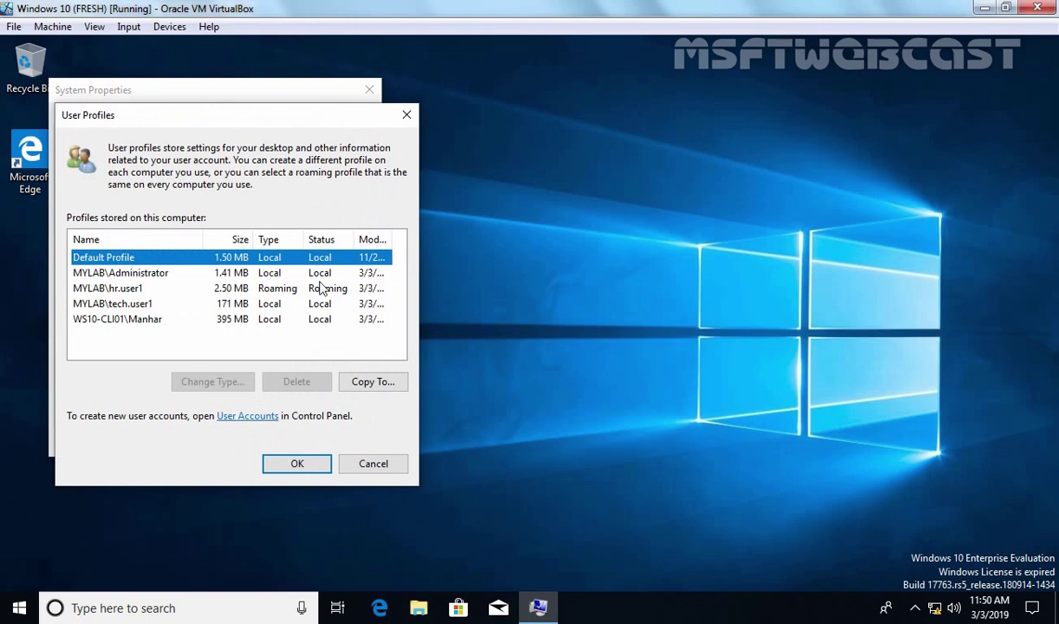
pyautogui.click(105, 293)
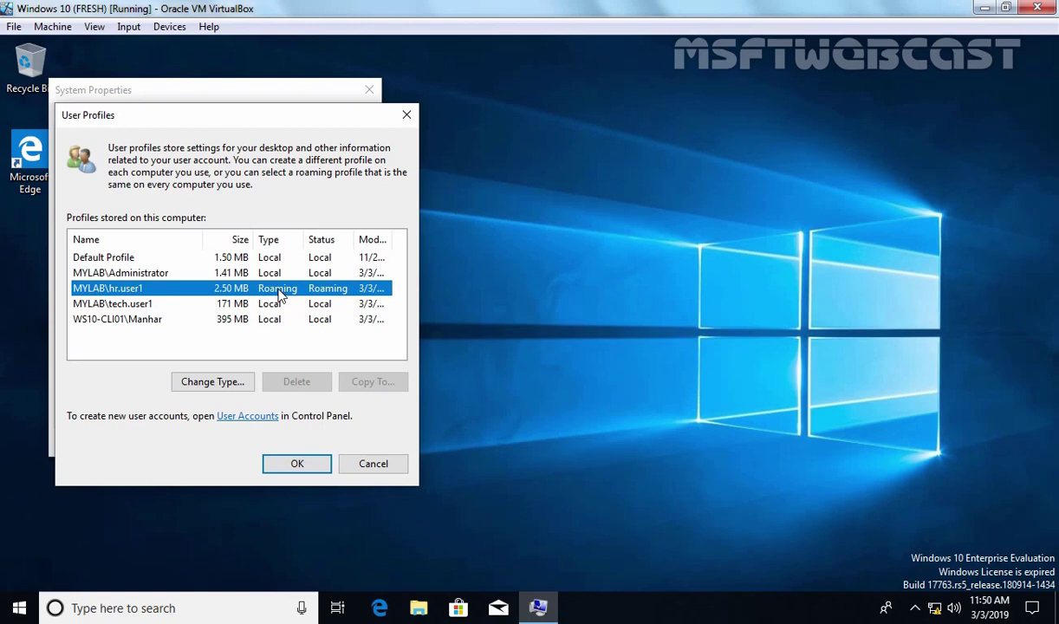
pyautogui.click(296, 464)
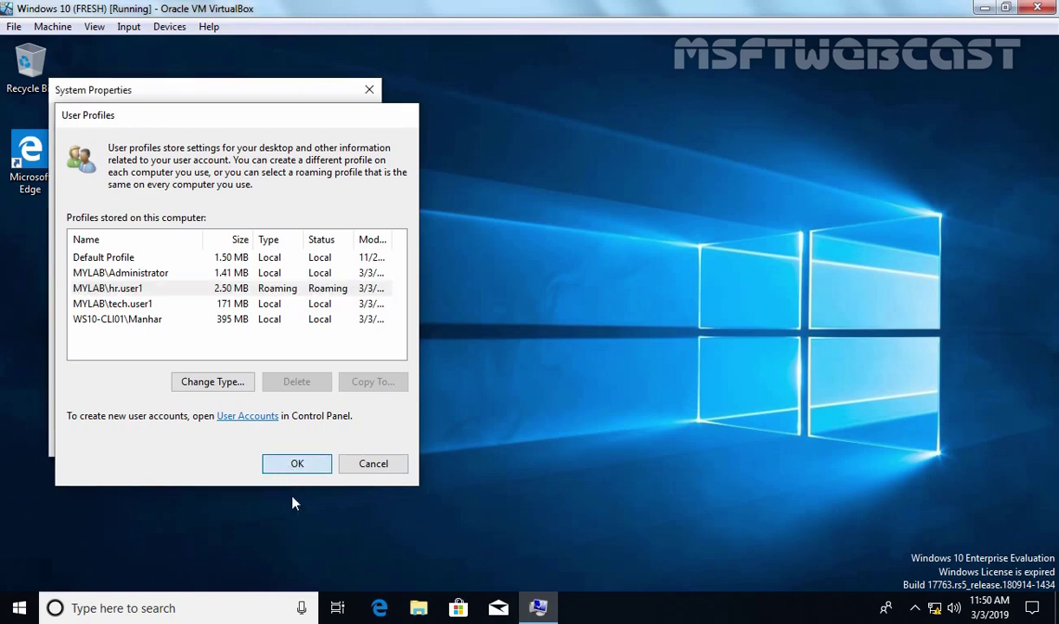
# Step: Close System Properties on the Windows 10 client
pyautogui.click(218, 442)
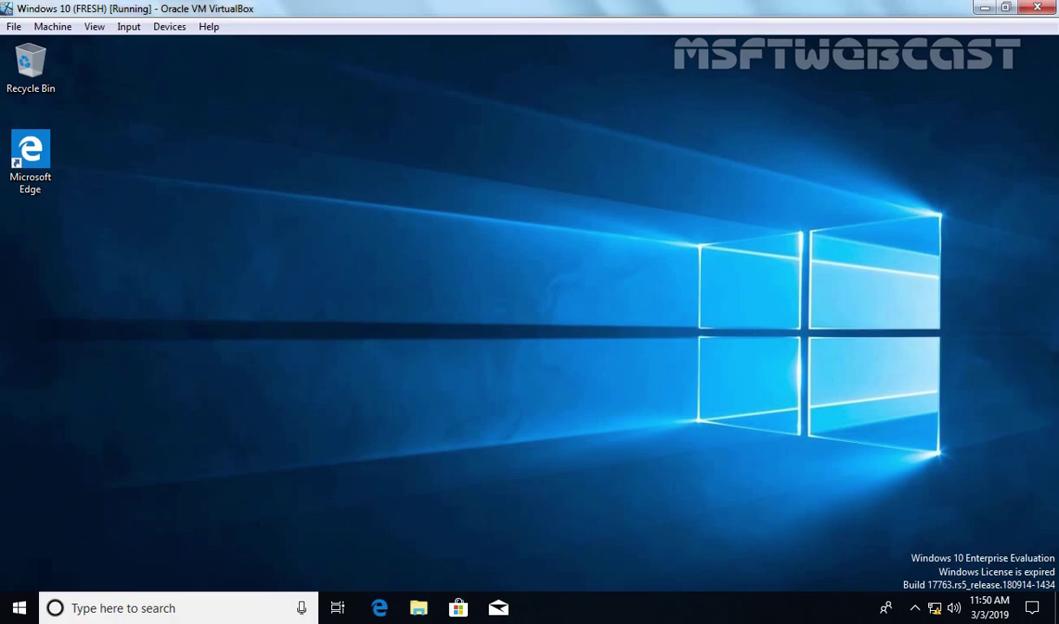